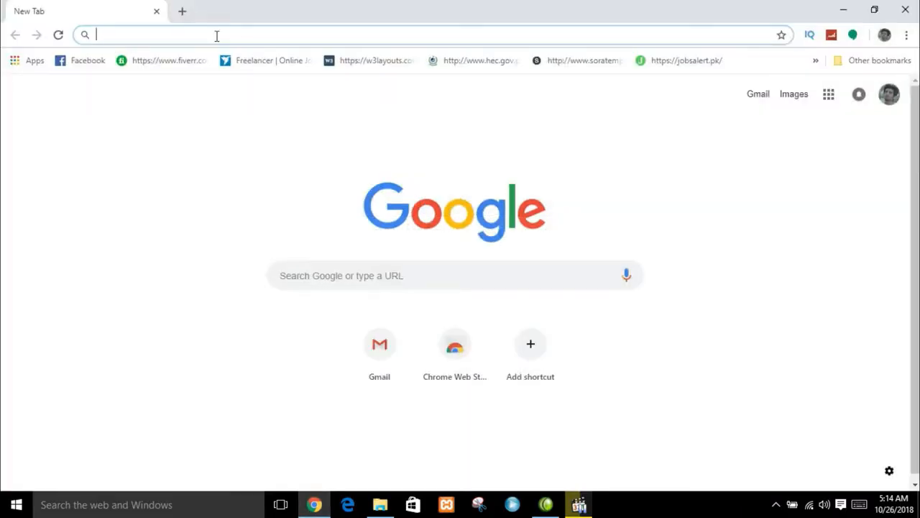
- Search Google for 'wordpress download' from the Chrome address bar
type("wordpress")
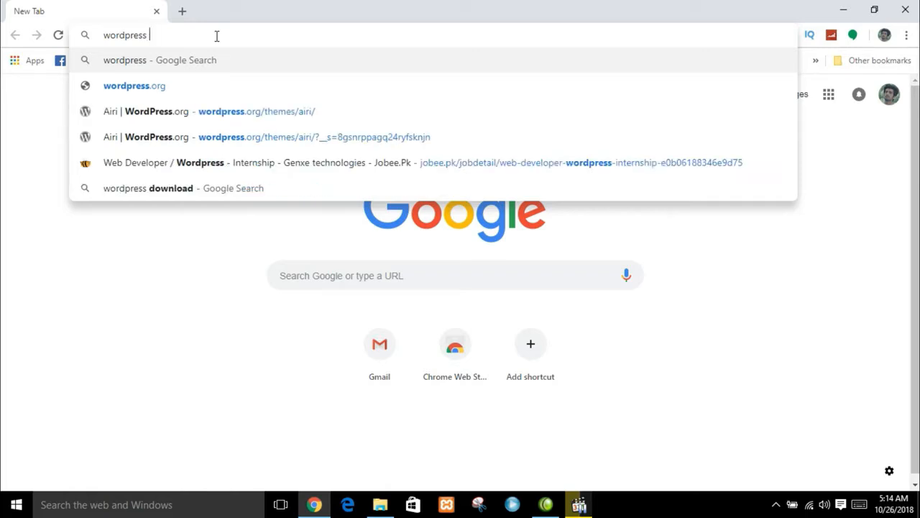
type(" download")
key("Return")
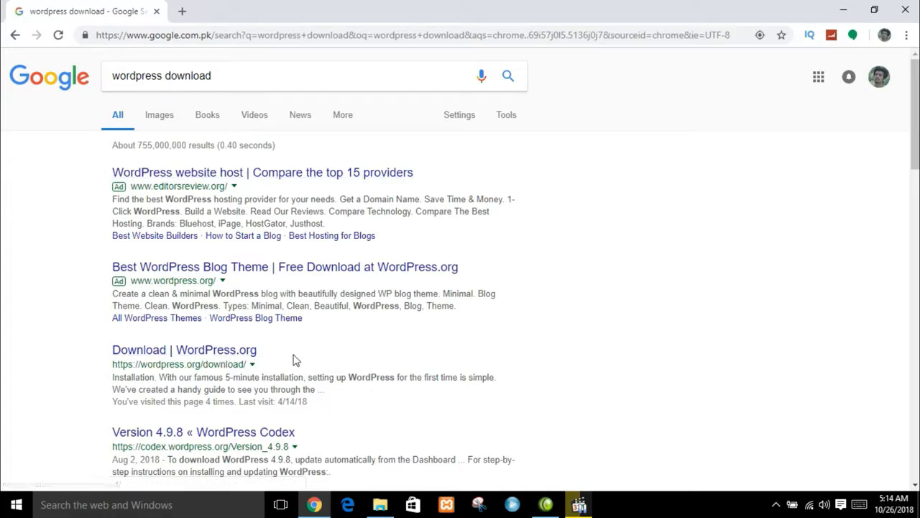
- Open the WordPress.org download page and start downloading WordPress 4.9.8
left_click(239, 352)
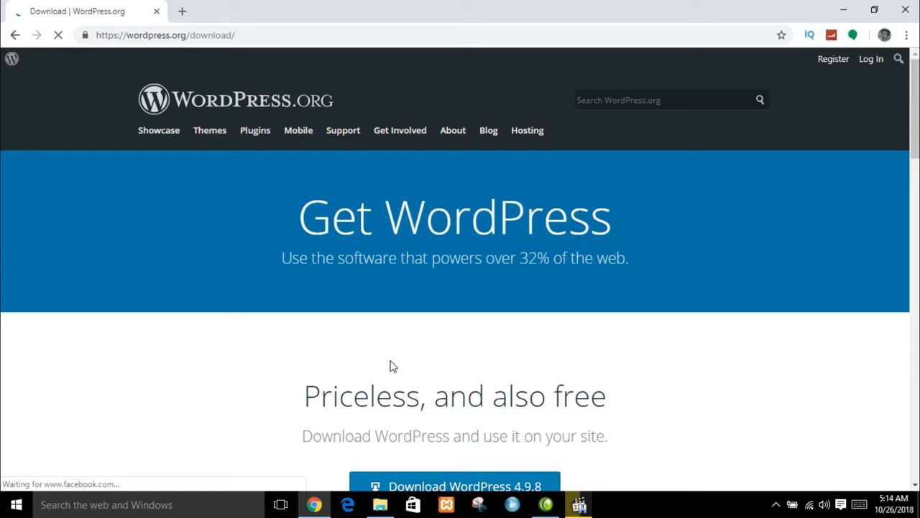
left_click_drag(915, 108, 916, 143)
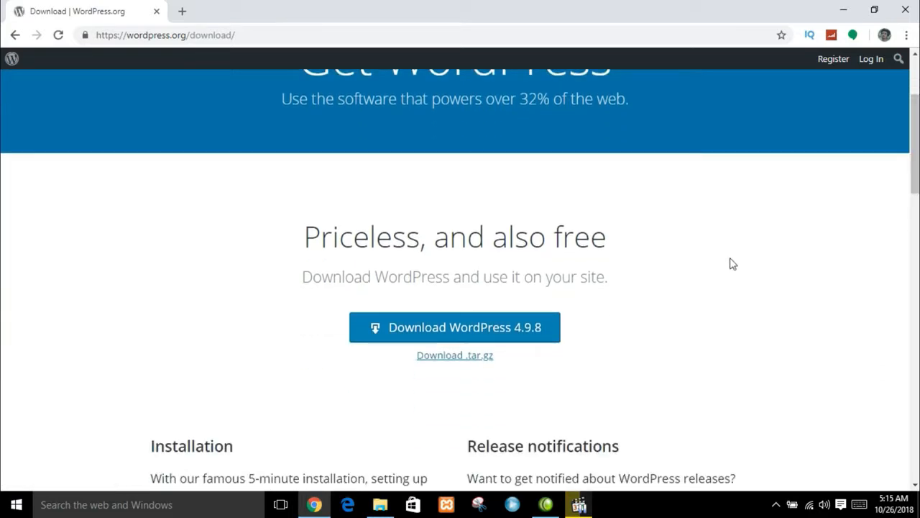
left_click(541, 334)
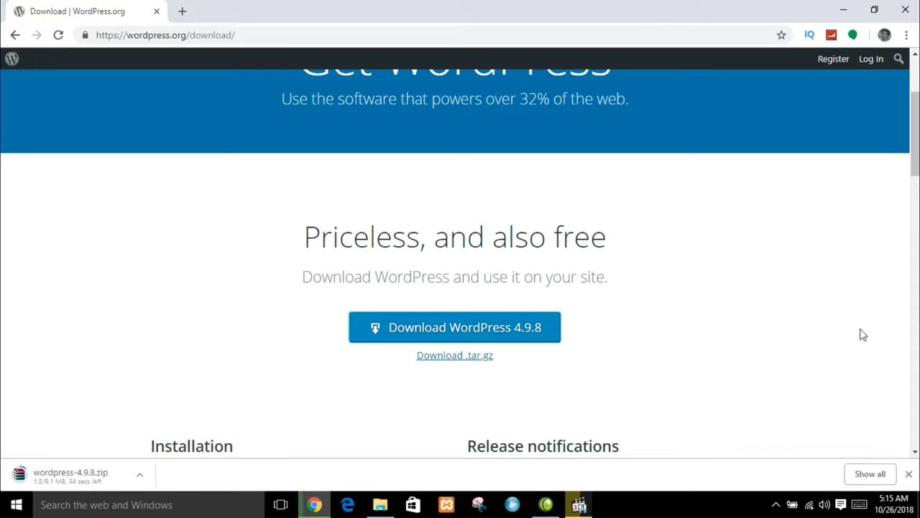
- Scroll the download page while wordpress-4.9.8.zip finishes downloading
scroll(917, 128, "down", 4)
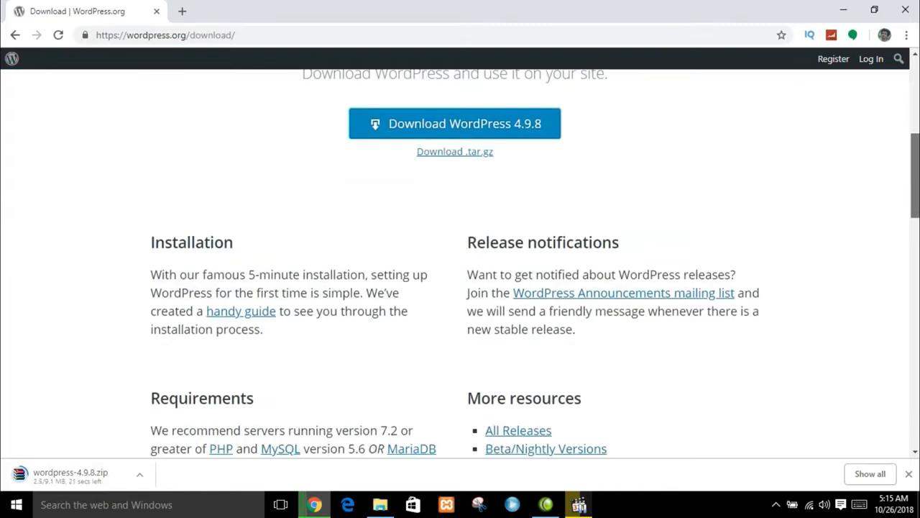
scroll(917, 128, "up", 5)
scroll(455, 259, "up", 2)
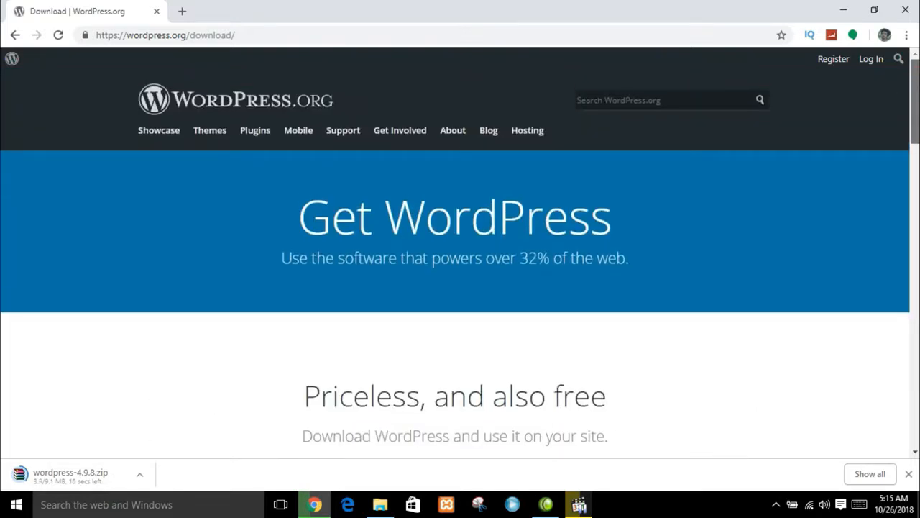
scroll(455, 258, "down", 4)
scroll(454, 258, "down", 1)
scroll(455, 259, "up", 2)
scroll(455, 259, "down", 3)
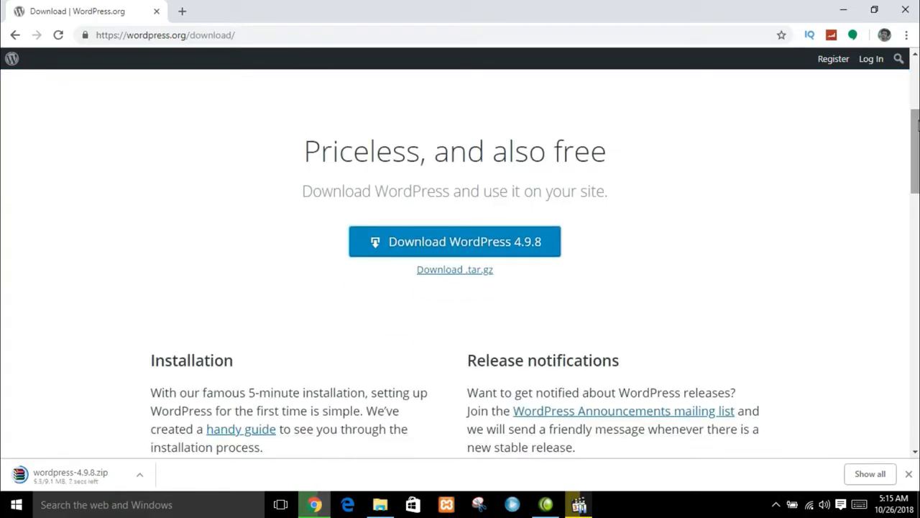
scroll(917, 122, "up", 3)
scroll(916, 111, "down", 1)
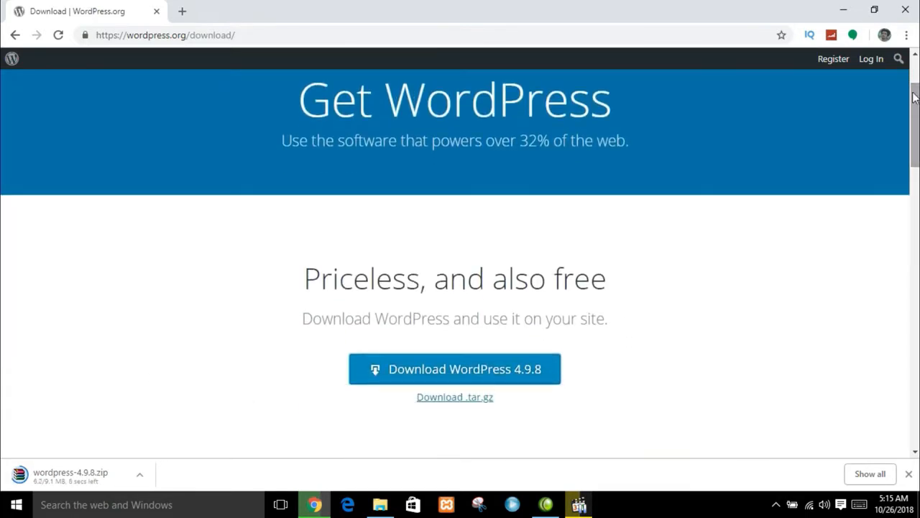
scroll(915, 79, "up", 2)
scroll(915, 69, "down", 1)
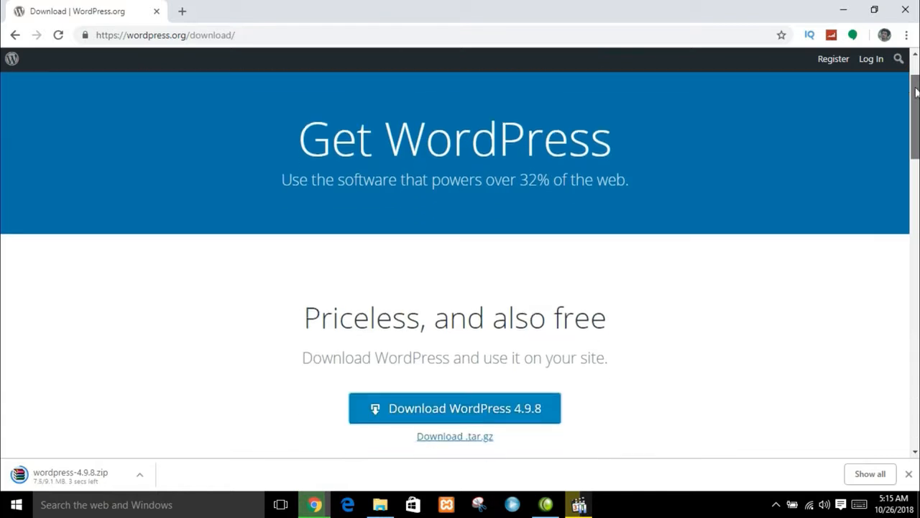
left_click_drag(915, 112, 915, 119)
- Copy the wordpress-4.9.8 zip from Downloads into F:\xamp\htdocs
left_click(845, 12)
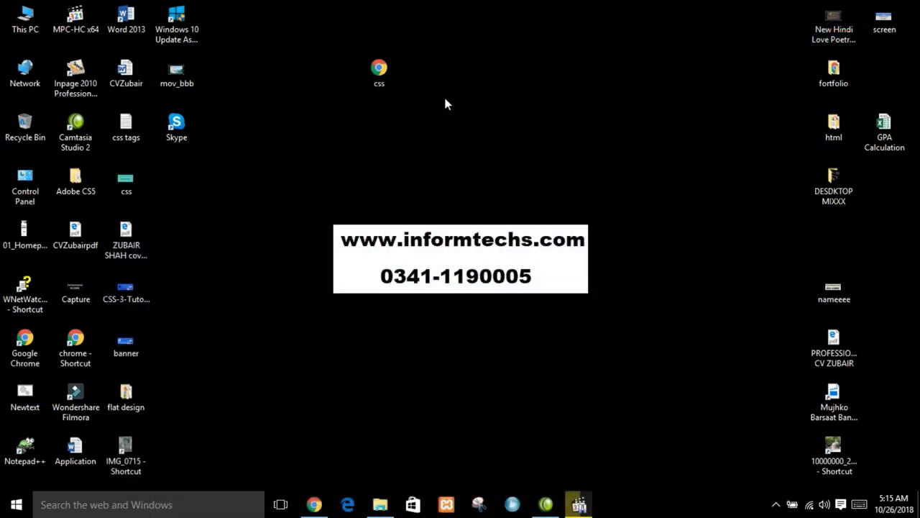
double_click(27, 27)
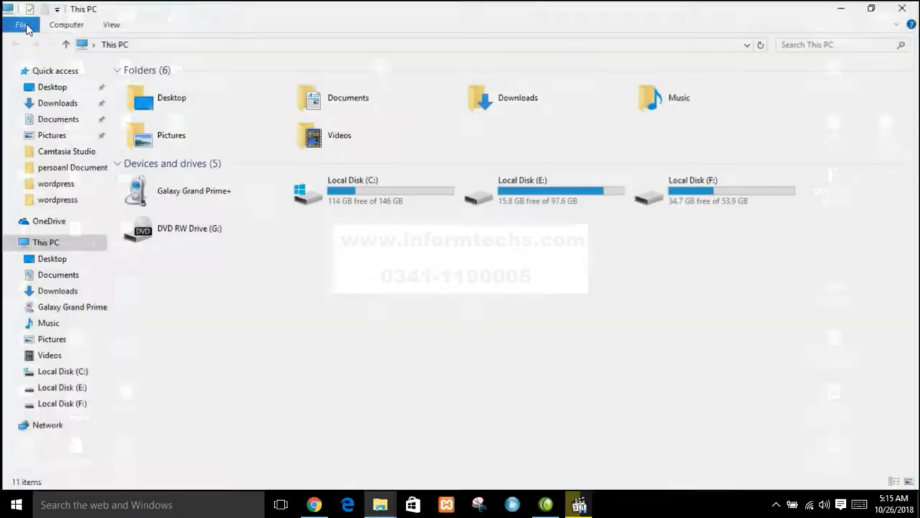
left_click(56, 102)
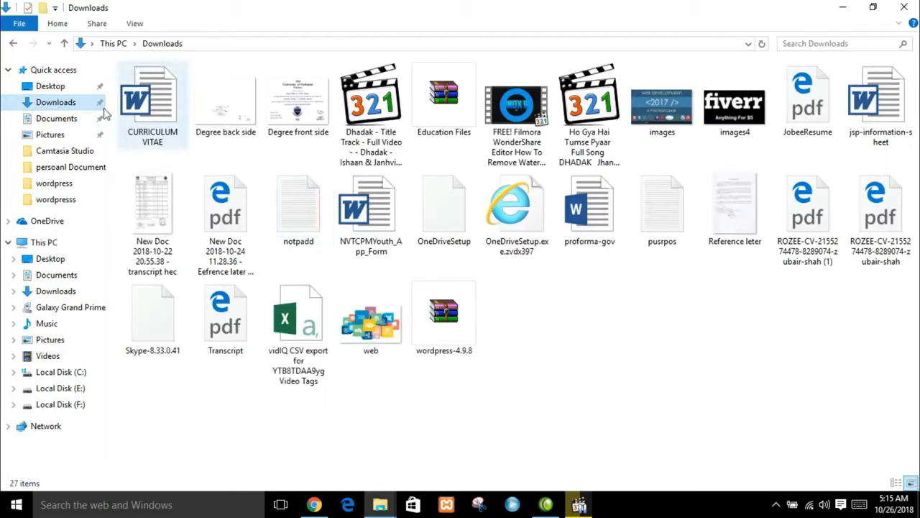
left_click(440, 311)
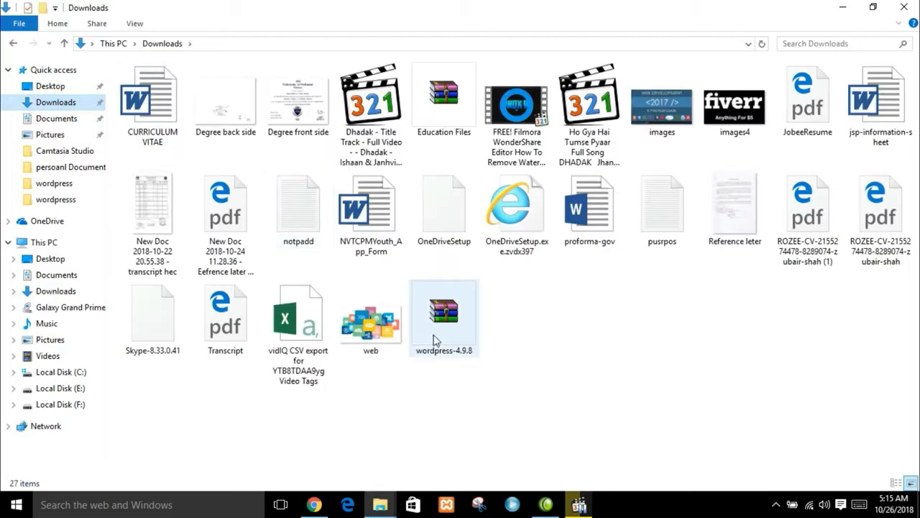
left_click(60, 405)
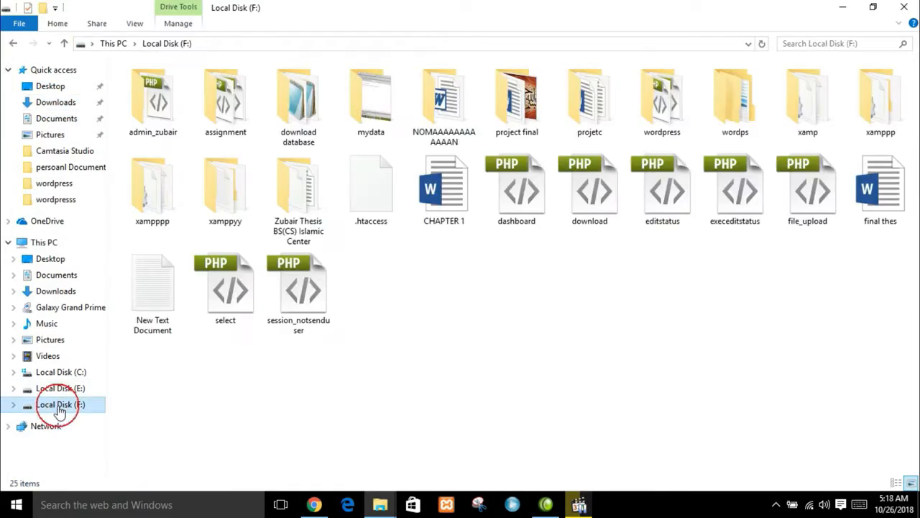
left_click(800, 117)
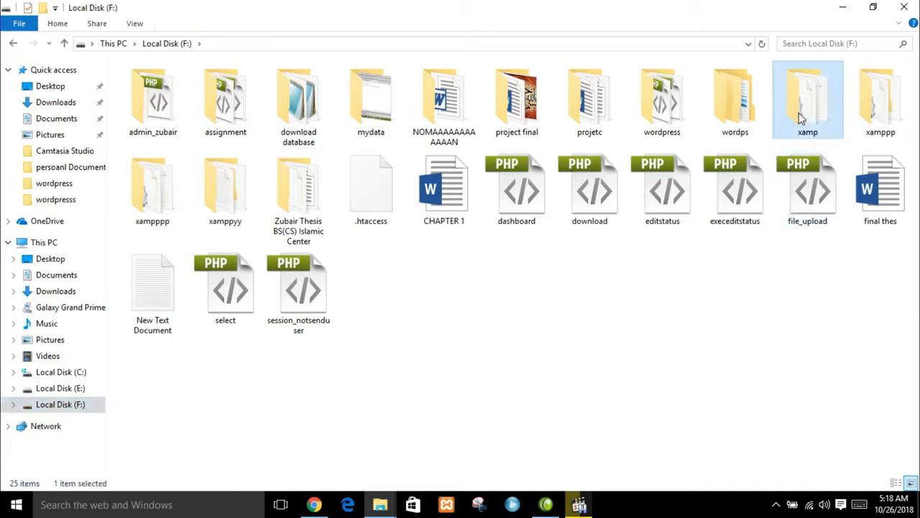
double_click(800, 116)
key("Down")
key("Down")
key("Down")
key("Down")
key("Down")
key("Down")
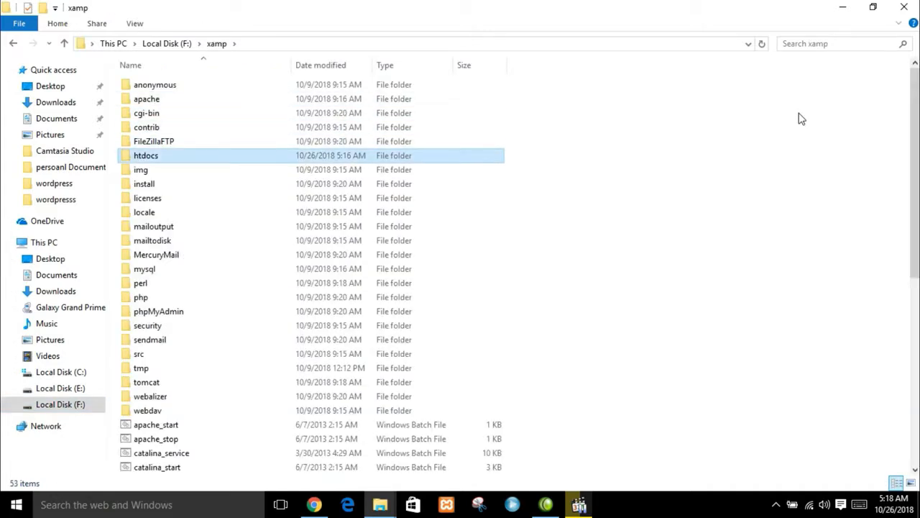
key("Return")
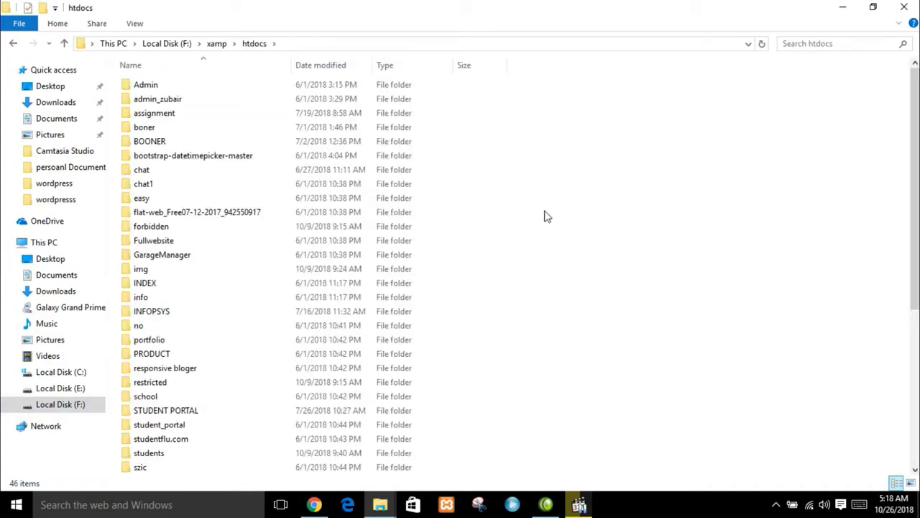
right_click(544, 215)
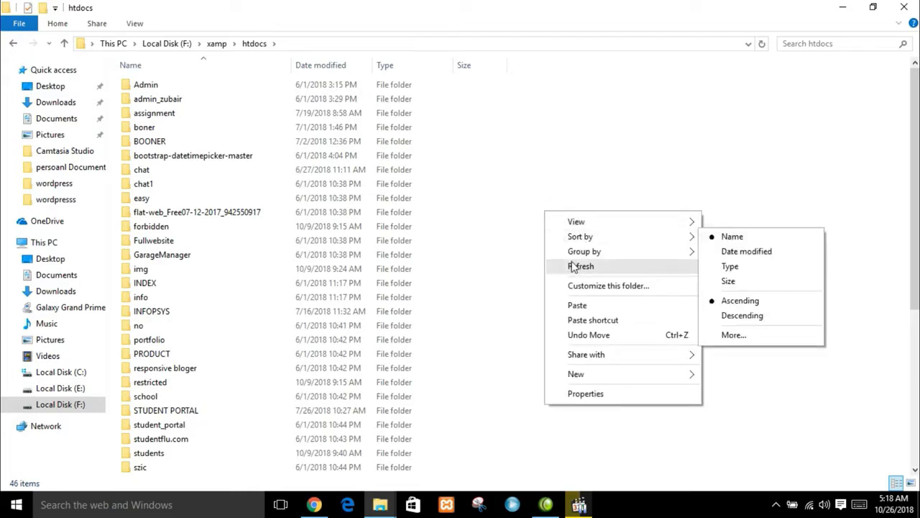
left_click(577, 305)
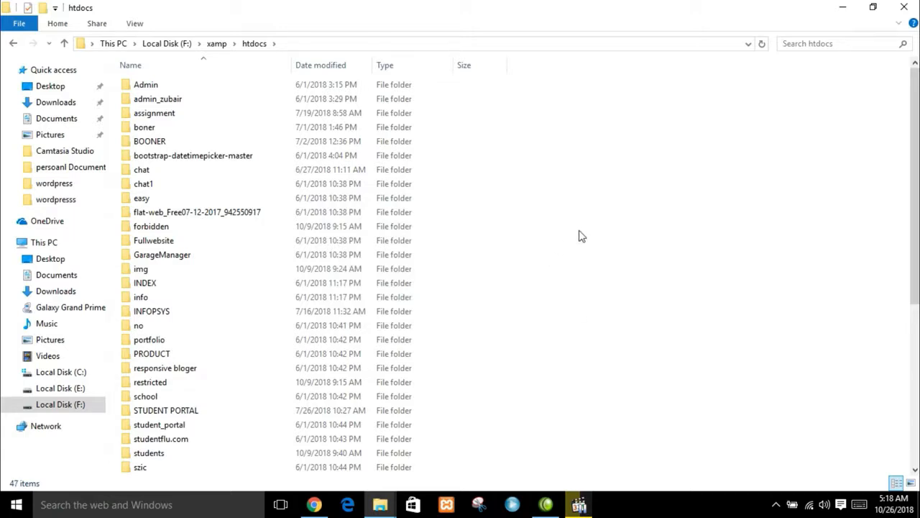
- Create a new folder named wordpress inside htdocs
right_click(579, 232)
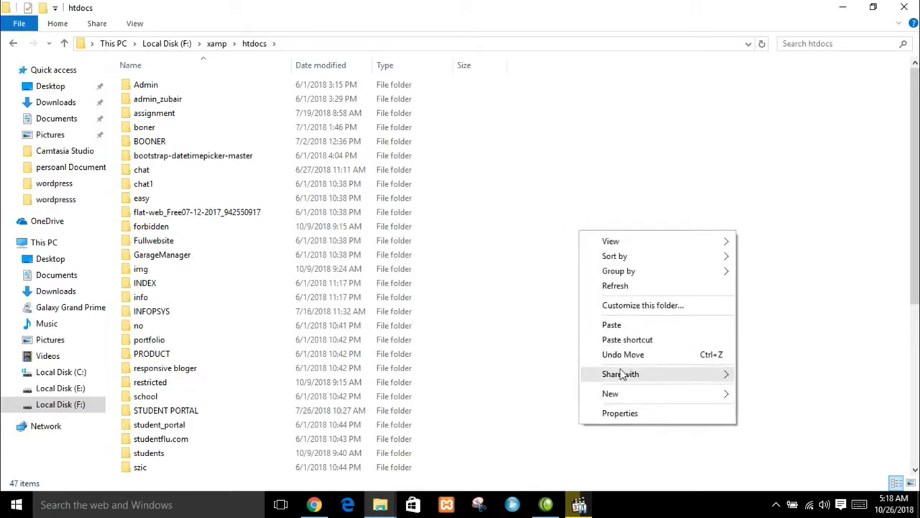
mouse_move(623, 397)
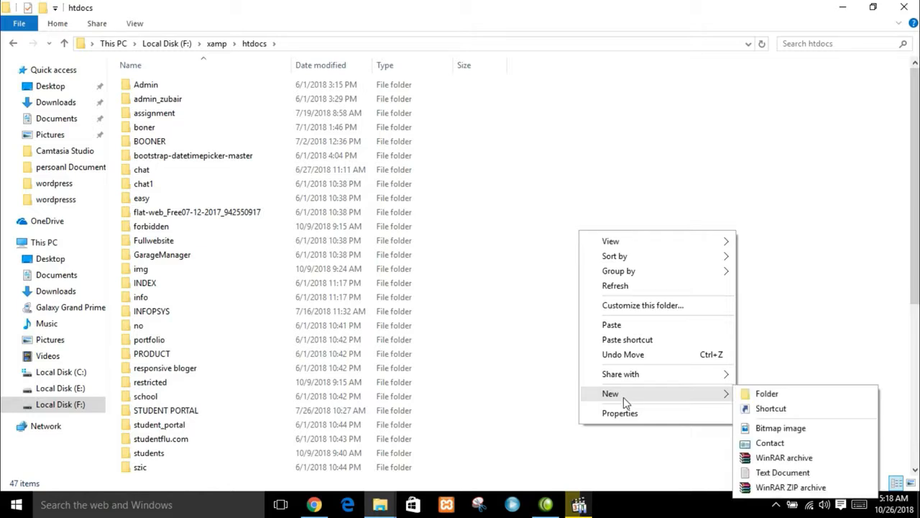
left_click(767, 393)
type("wordpress")
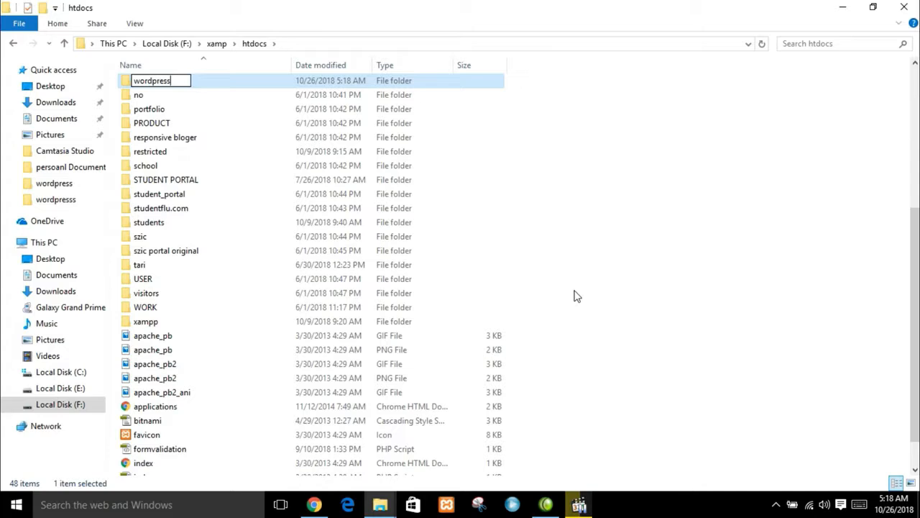
key("Return")
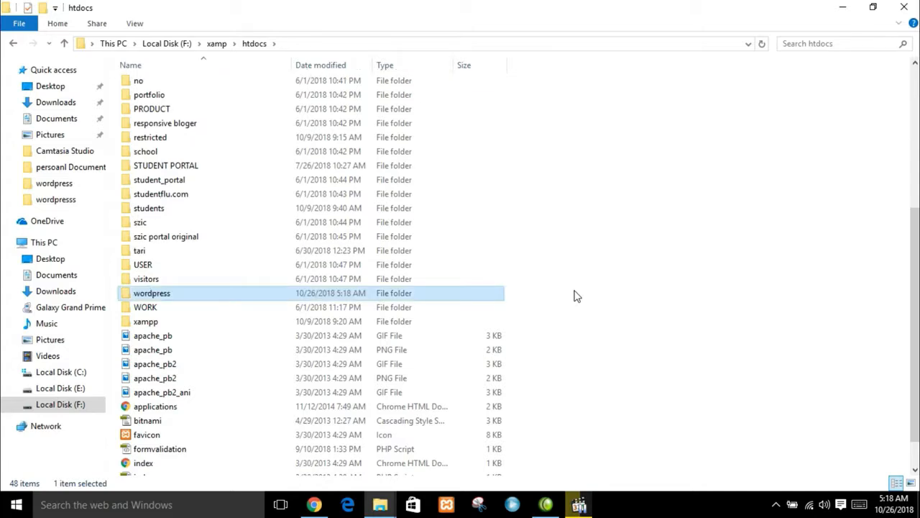
- Paste the wordpress-4.9.8 zip into the new htdocs\wordpress folder
left_click(808, 327)
scroll(678, 388, "down", 1)
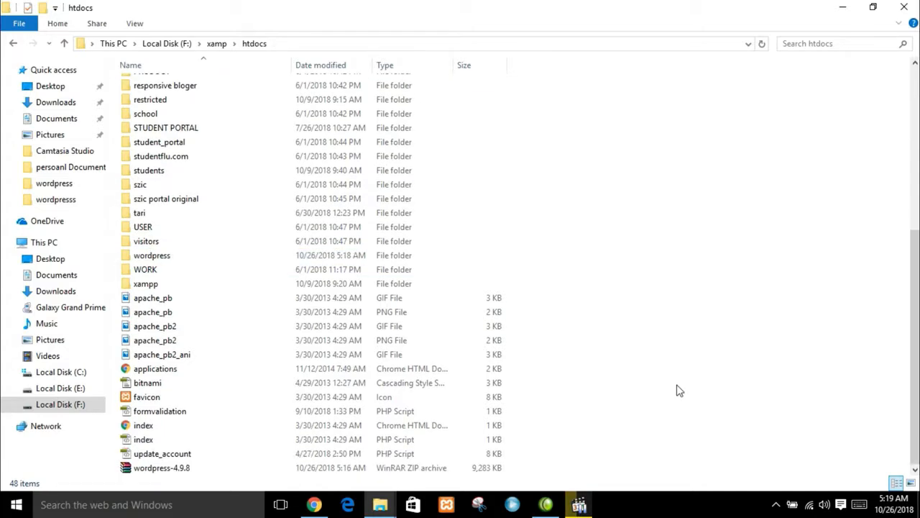
left_click(216, 469)
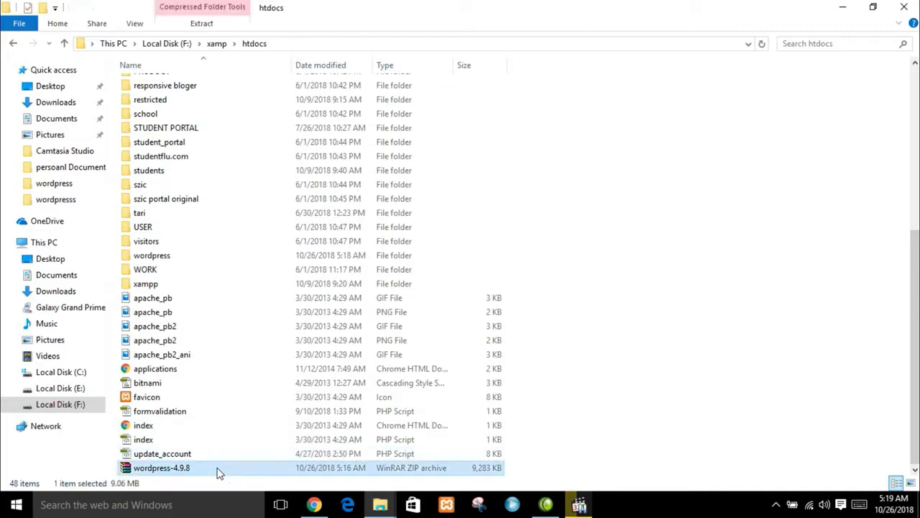
double_click(150, 256)
key("ctrl+v")
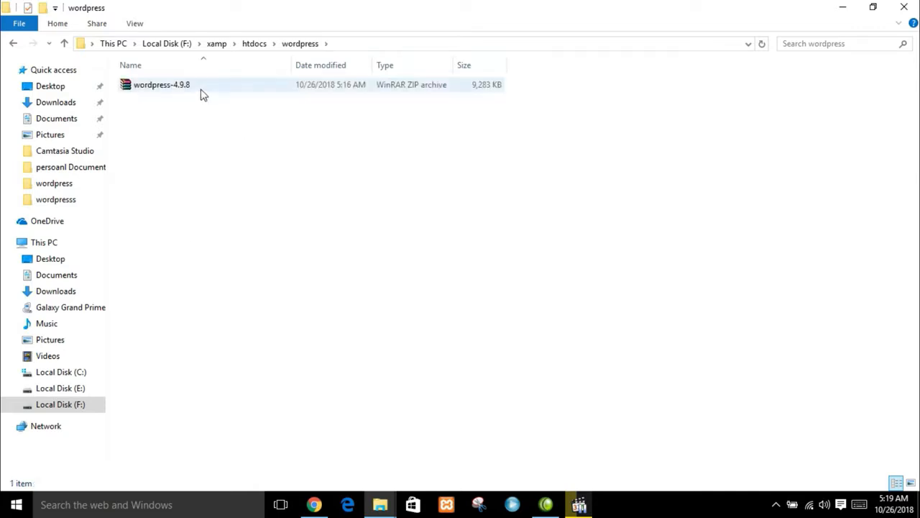
- Extract the wordpress-4.9.8 archive into the wordpress folder
right_click(202, 91)
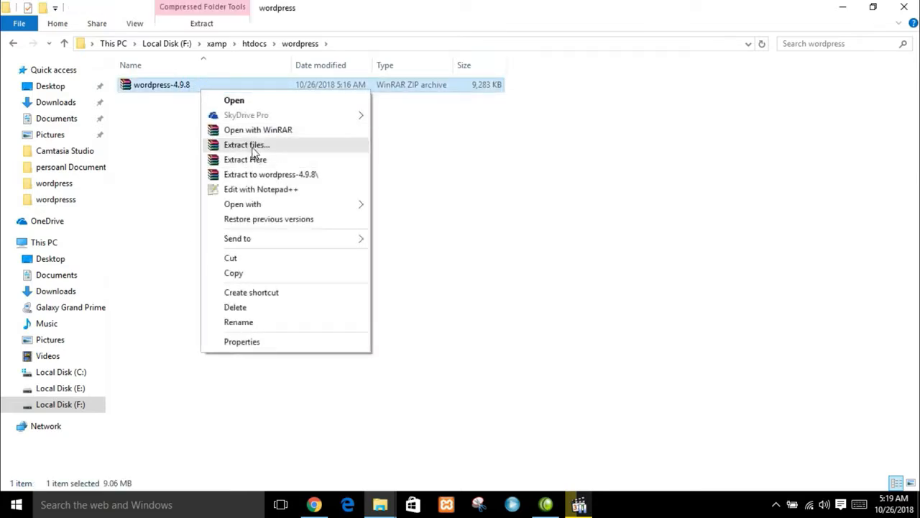
left_click(252, 148)
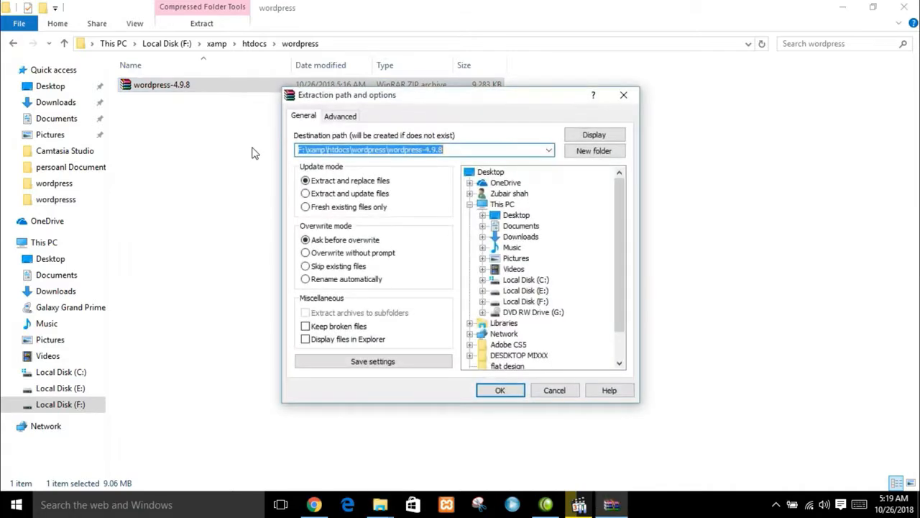
left_click(501, 391)
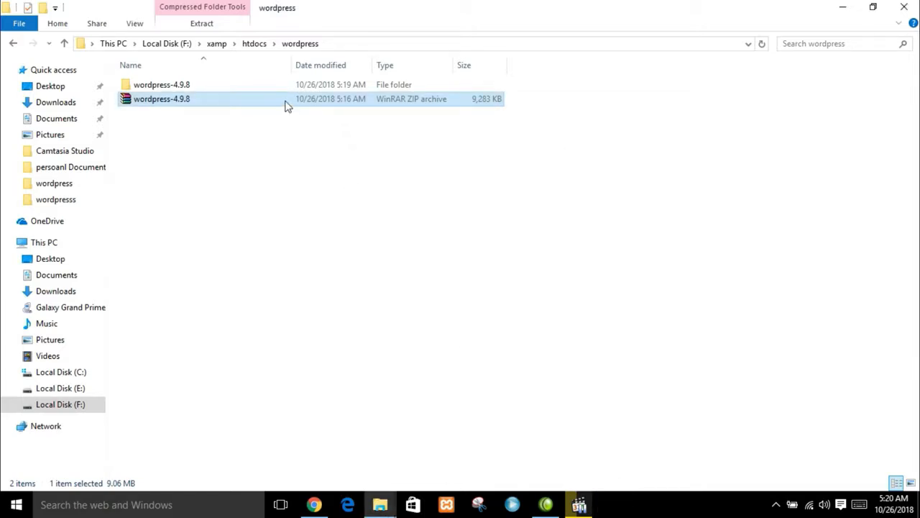
- Delete the zip, move the WordPress files into htdocs\wordpress, and remove the wordpress-4.9.8 folder
key("Delete")
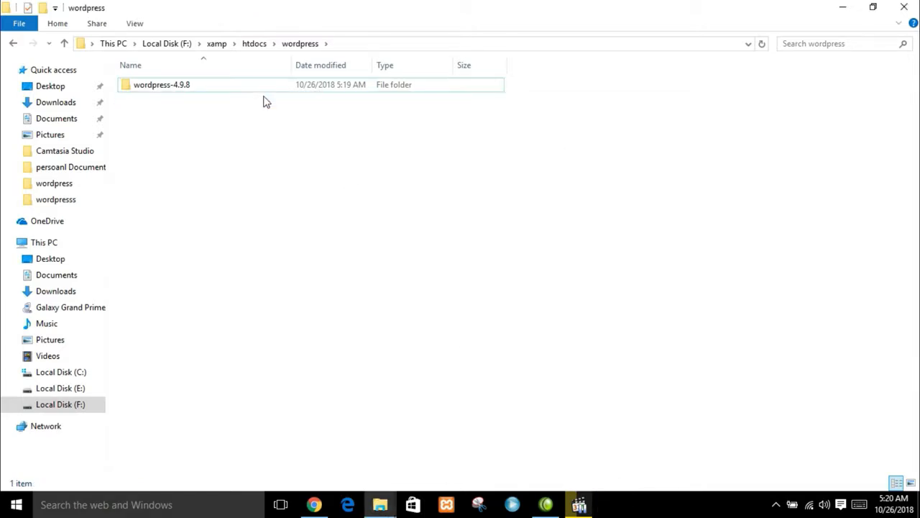
double_click(240, 84)
double_click(237, 87)
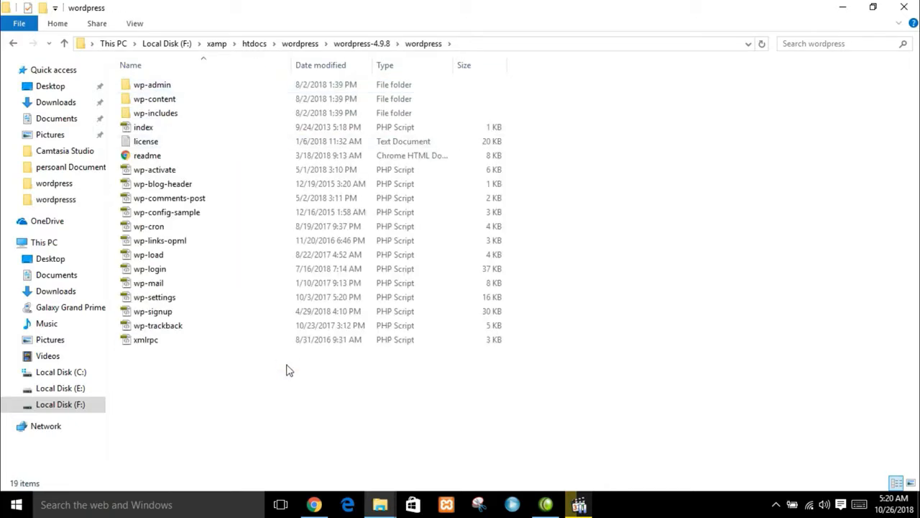
key("ctrl+a")
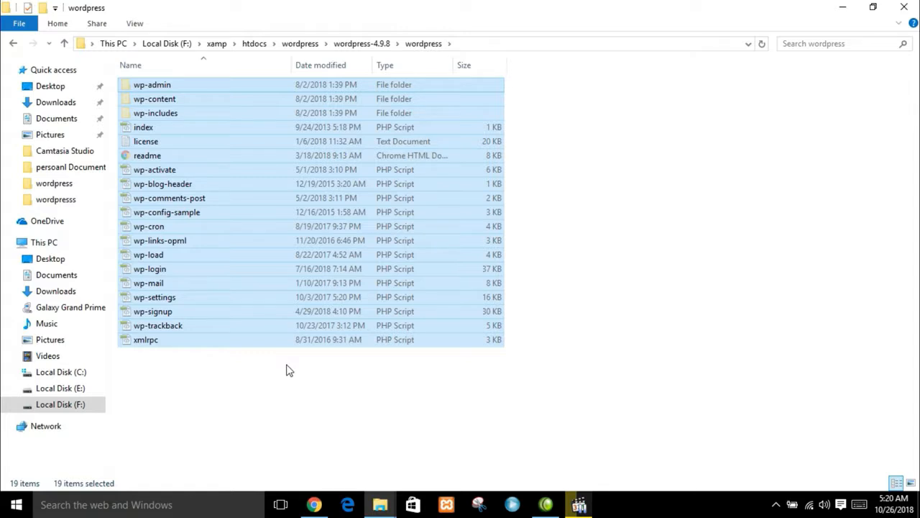
key("BackSpace")
key("BackSpace")
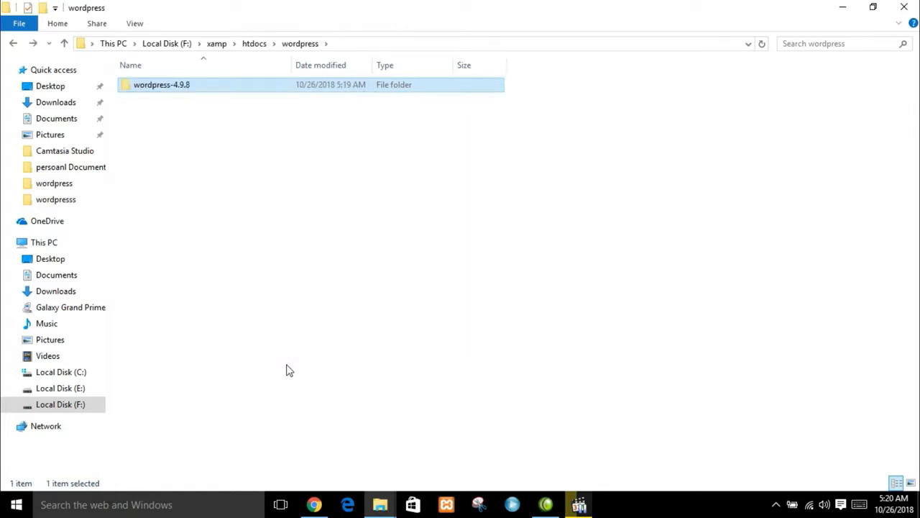
key("BackSpace")
key("Return")
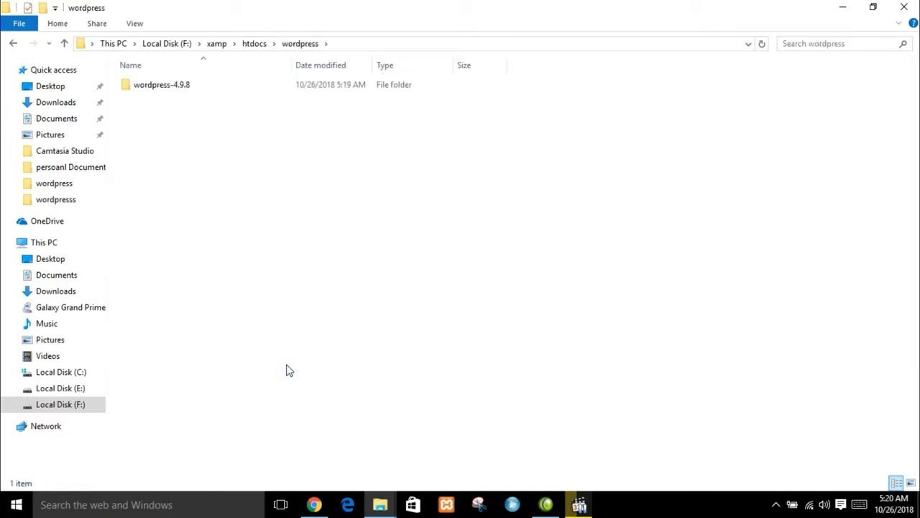
key("Down")
key("ctrl+v")
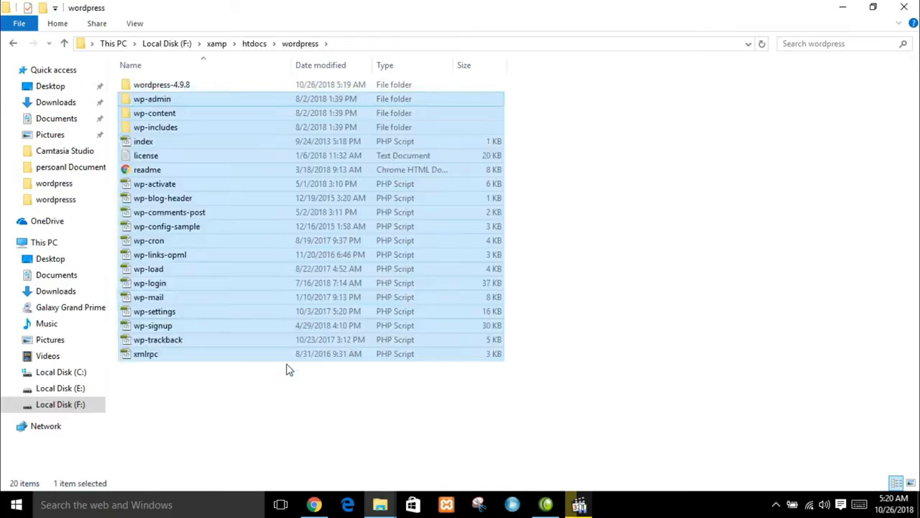
left_click(193, 85)
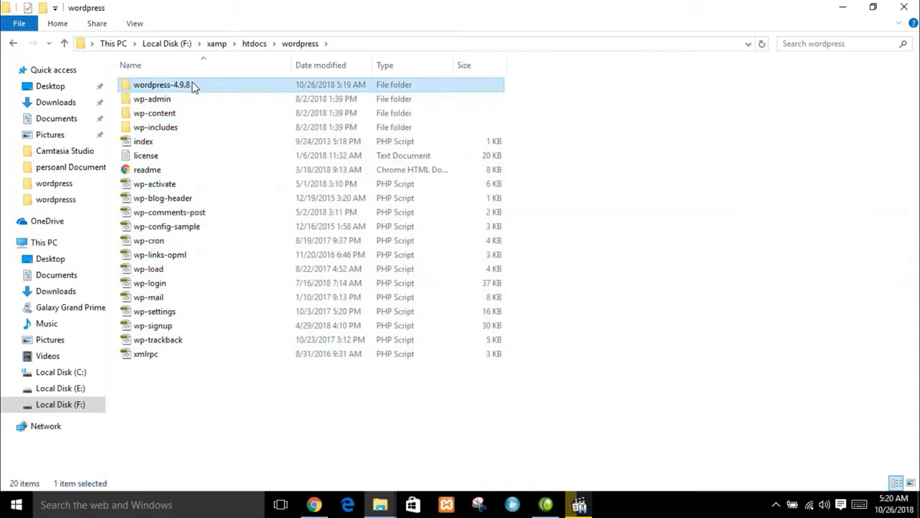
key("Delete")
- Rename the htdocs wordpress folder to wordpress_web and check its contents
key("BackSpace")
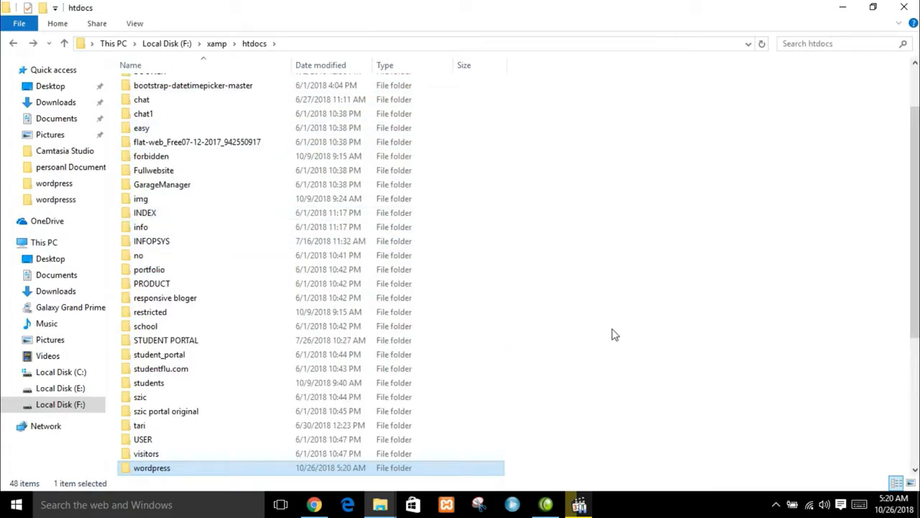
scroll(650, 372, "down", 3)
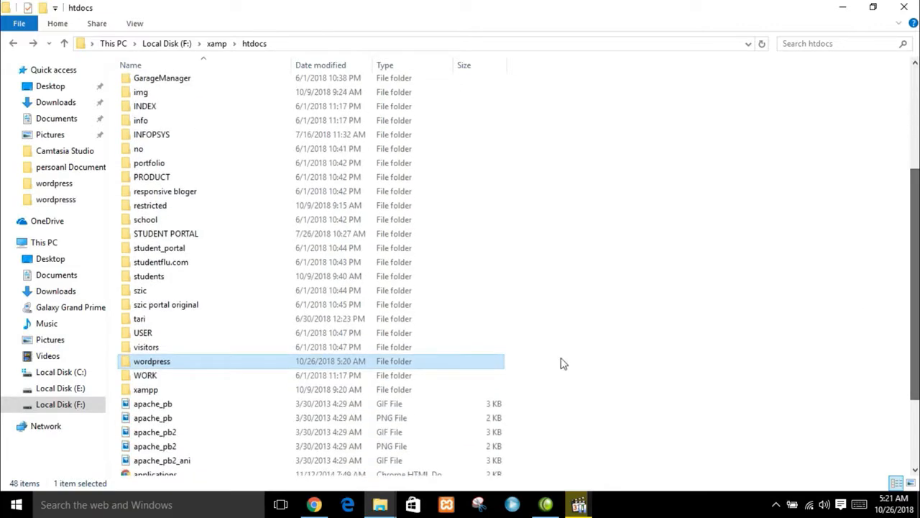
key("F2")
key("Right")
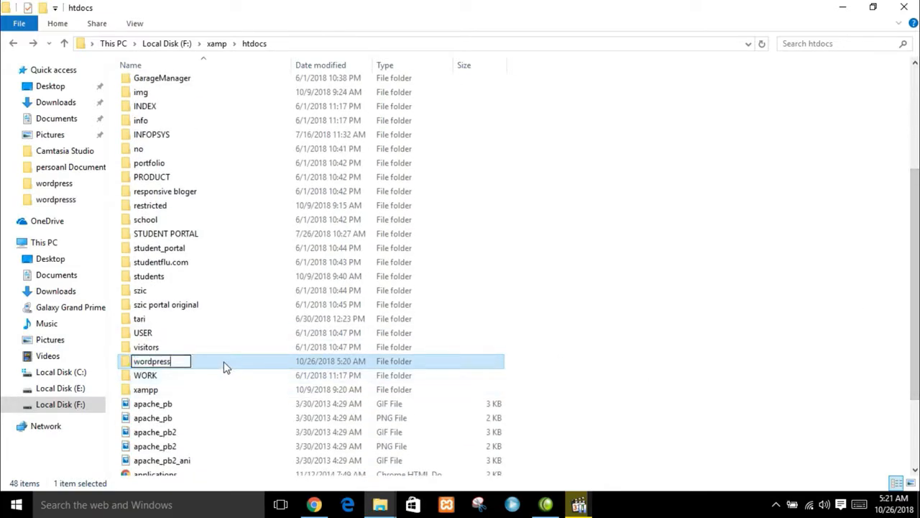
type("_web")
key("Return")
double_click(223, 365)
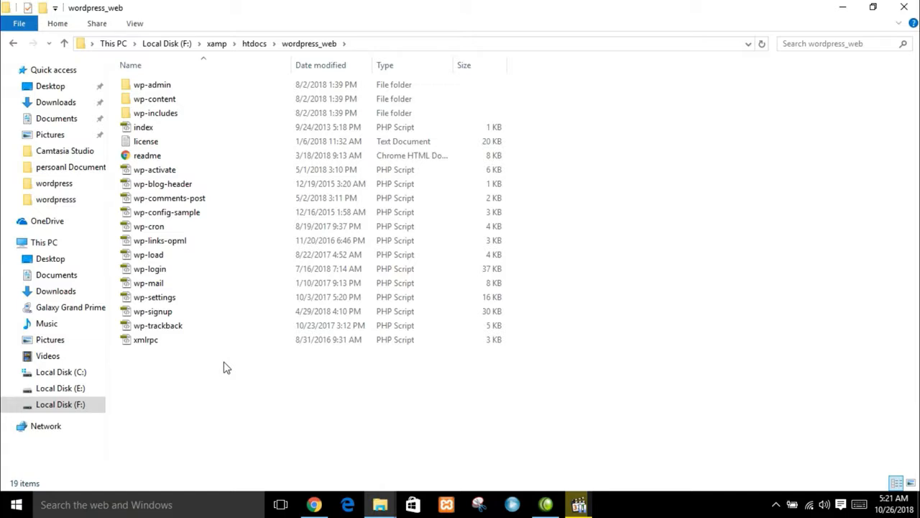
key("BackSpace")
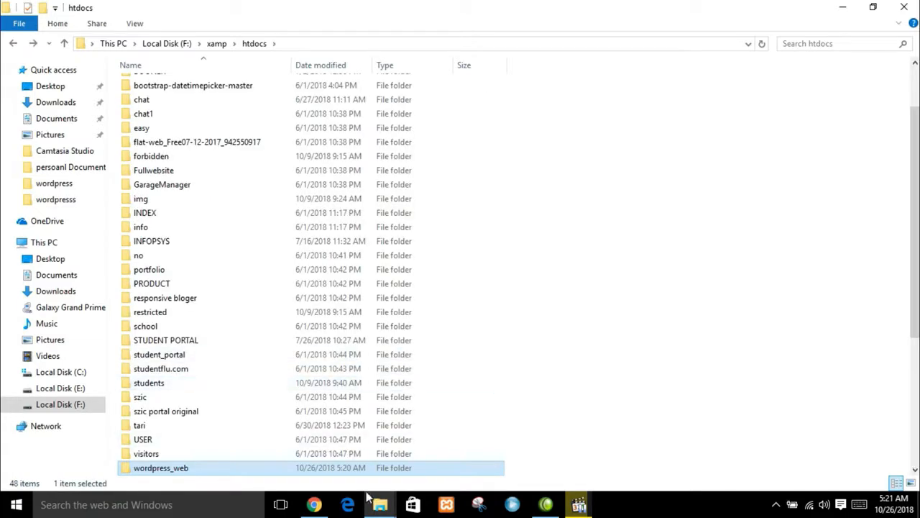
- Start the Apache and MySQL servers from the XAMPP Control Panel
left_click(448, 502)
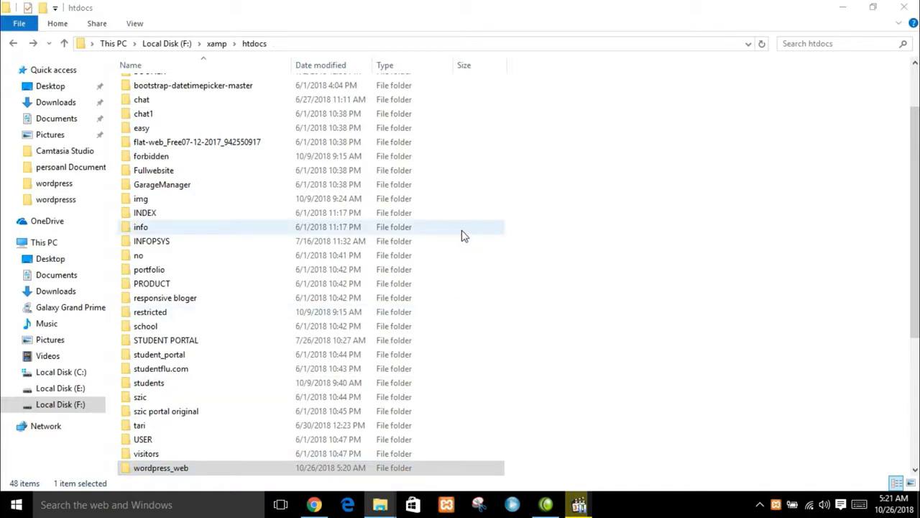
left_click(296, 82)
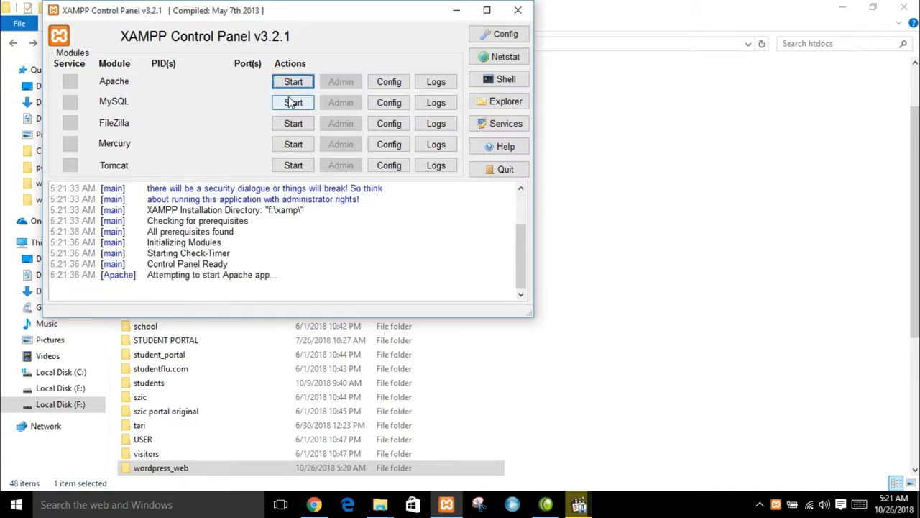
left_click(292, 102)
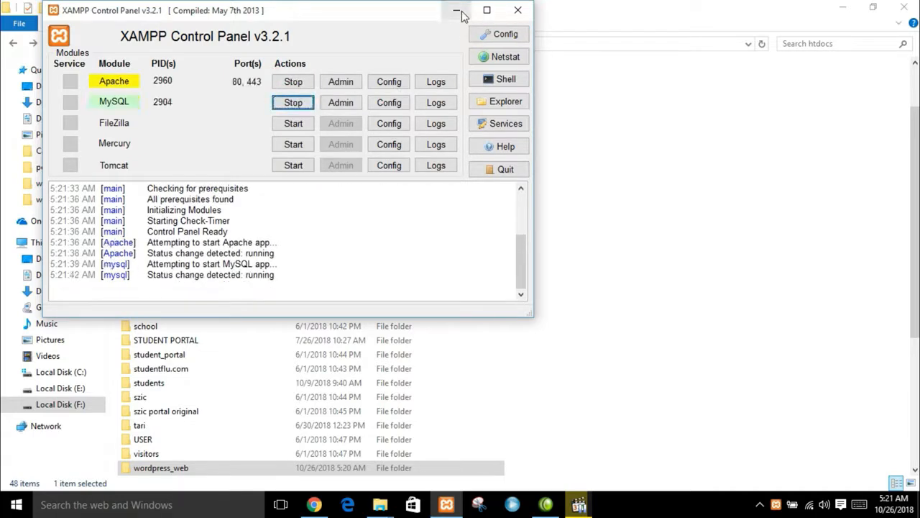
- Close XAMPP and Explorer, then load localhost/phpmyadmin in a single Chrome tab
left_click(518, 10)
left_click(914, 6)
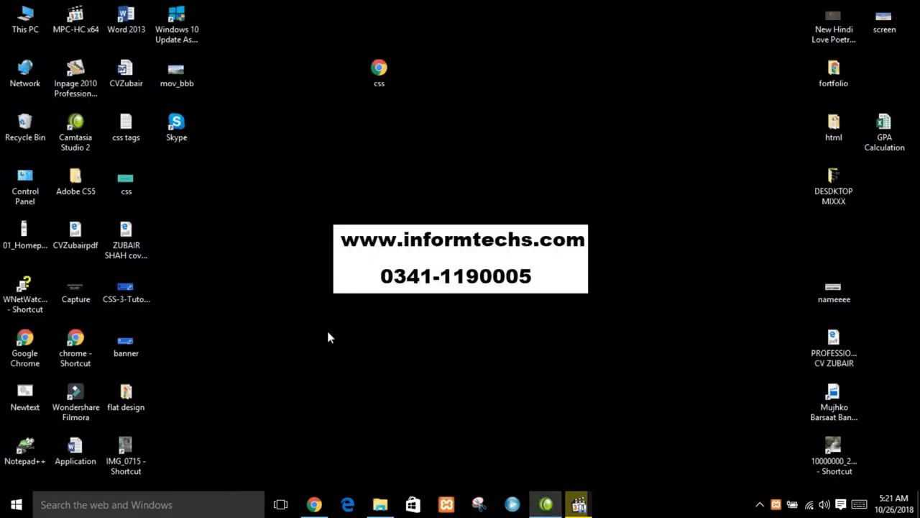
left_click(314, 504)
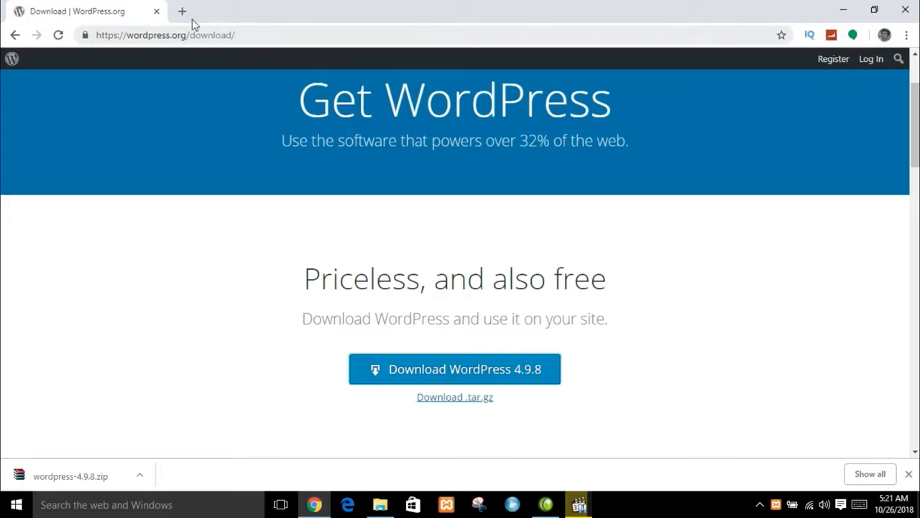
left_click(184, 11)
left_click(156, 11)
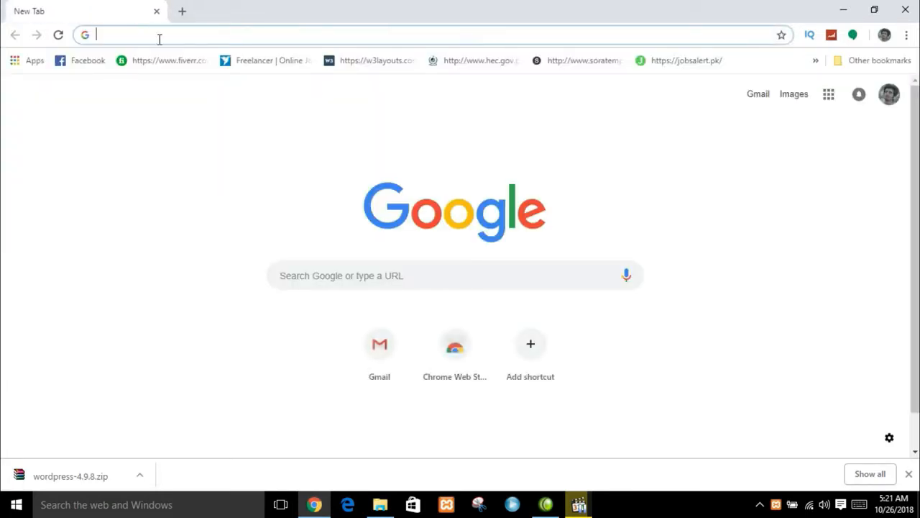
type("localhost")
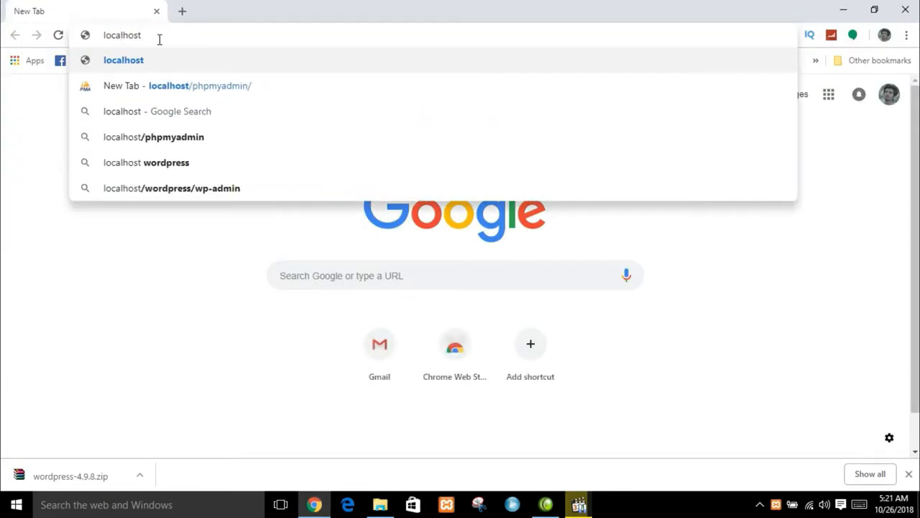
type("/")
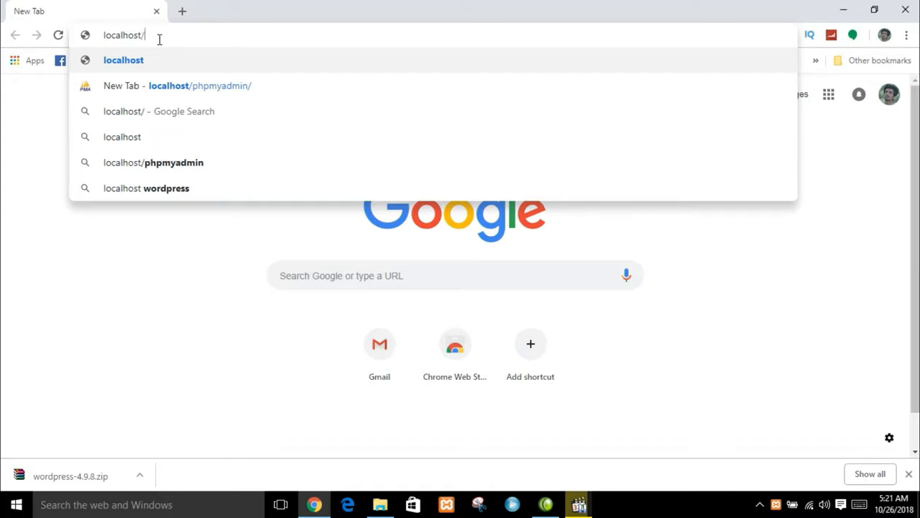
type("phpmyadmin")
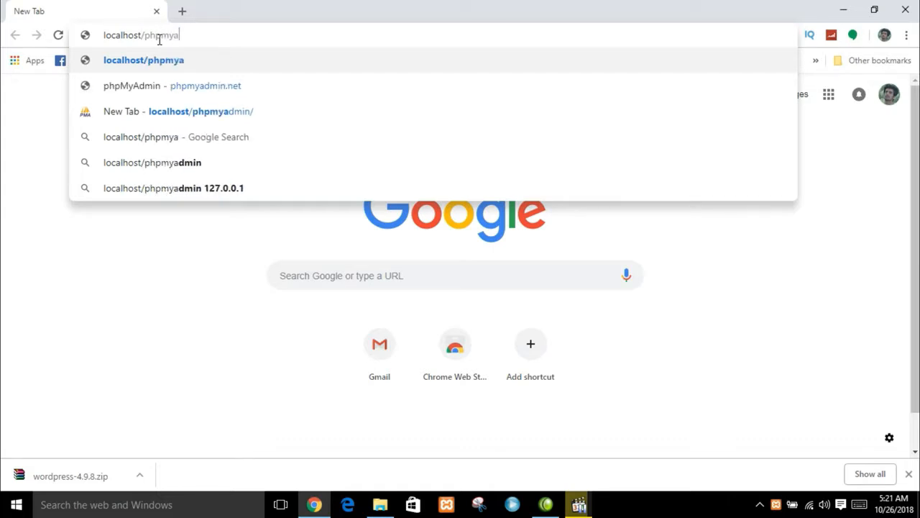
key("Return")
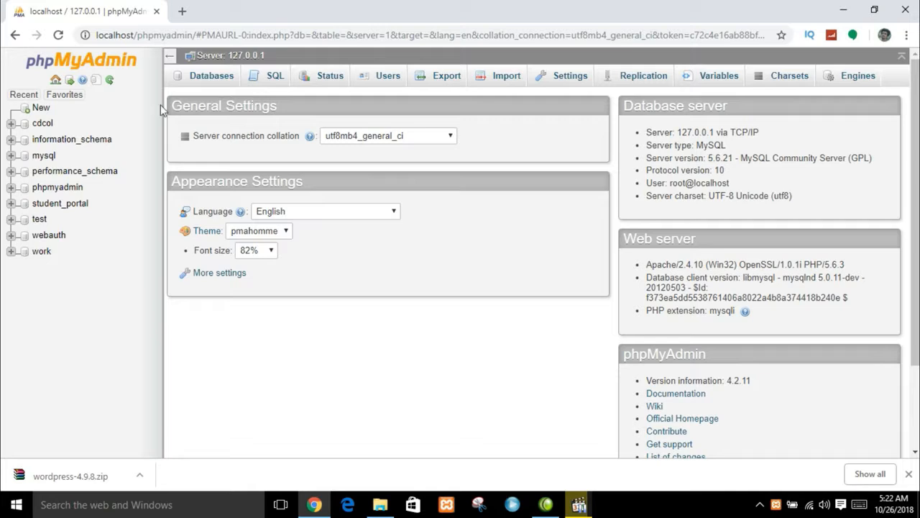
- Create a database named wordpress_web using New in phpMyAdmin's left panel
left_click(41, 107)
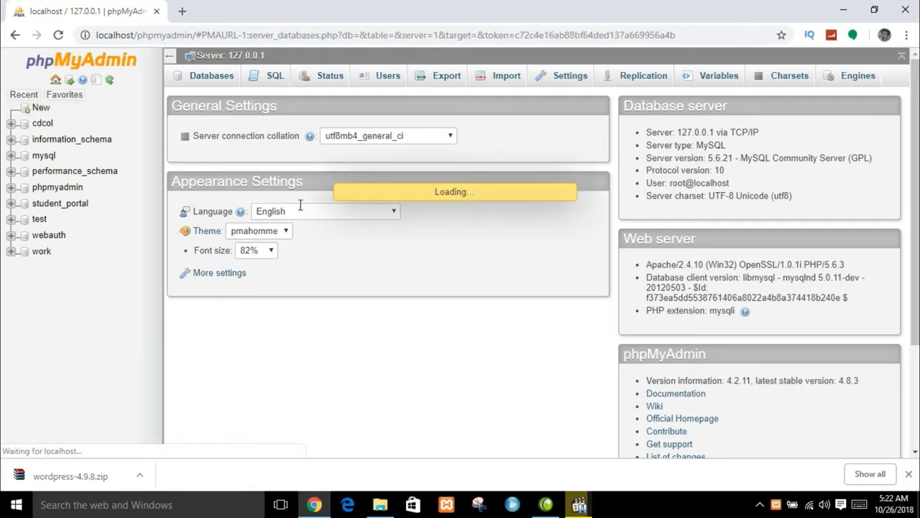
left_click(248, 175)
type("wordpress")
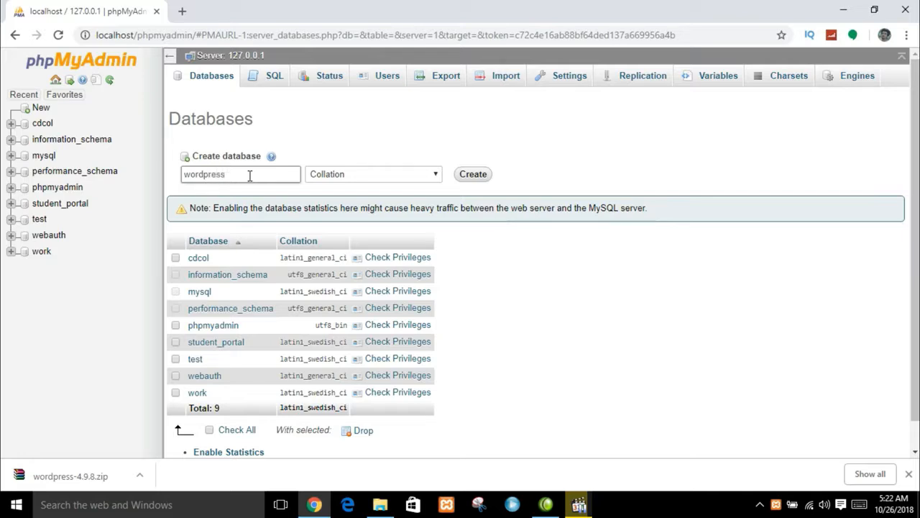
type("_web")
key("Return")
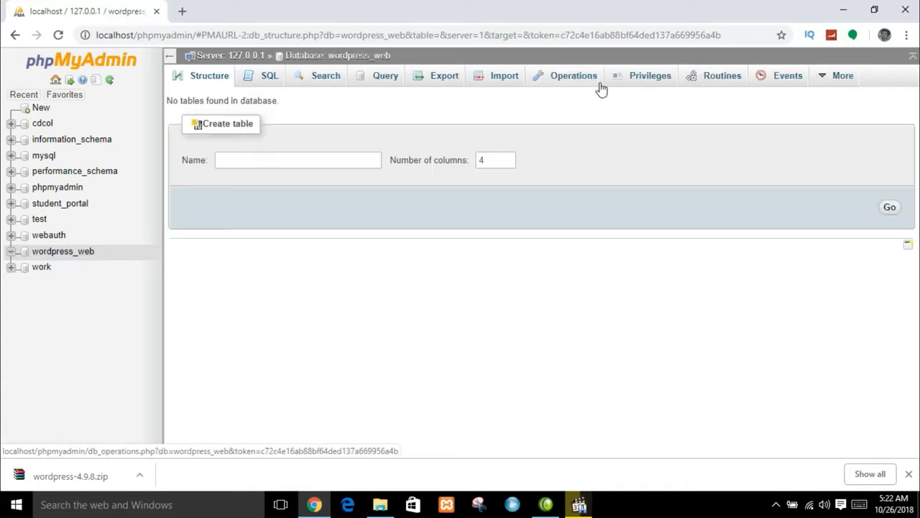
- Load localhost/wordpress_web in a new Chrome tab, retrying after a mistyped address
left_click(185, 13)
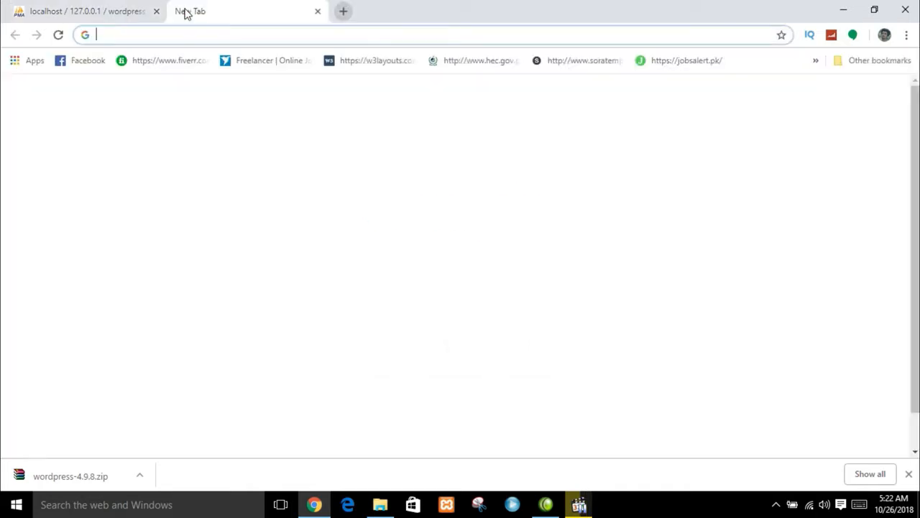
type("localo")
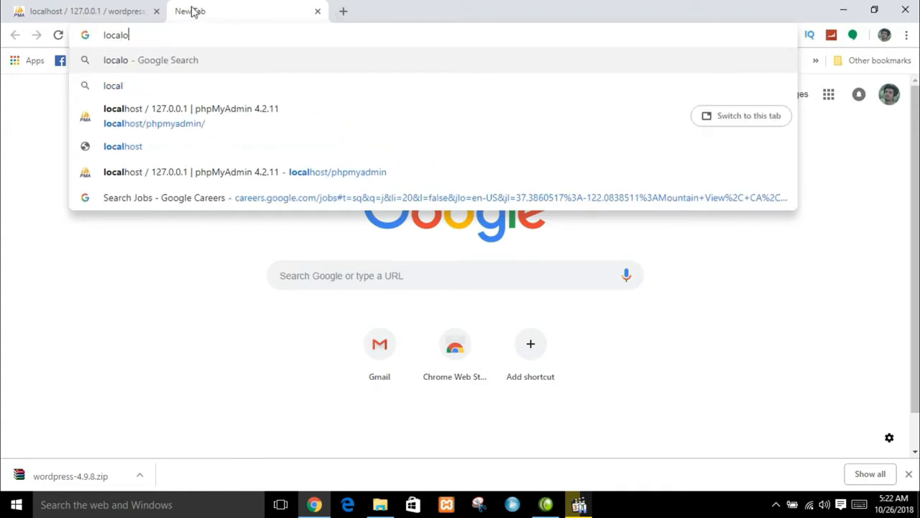
key("BackSpace")
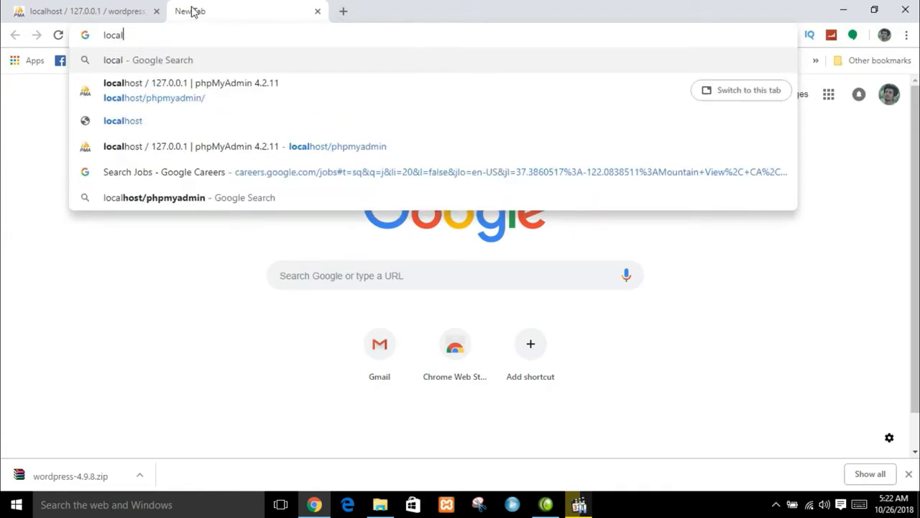
type("hosts")
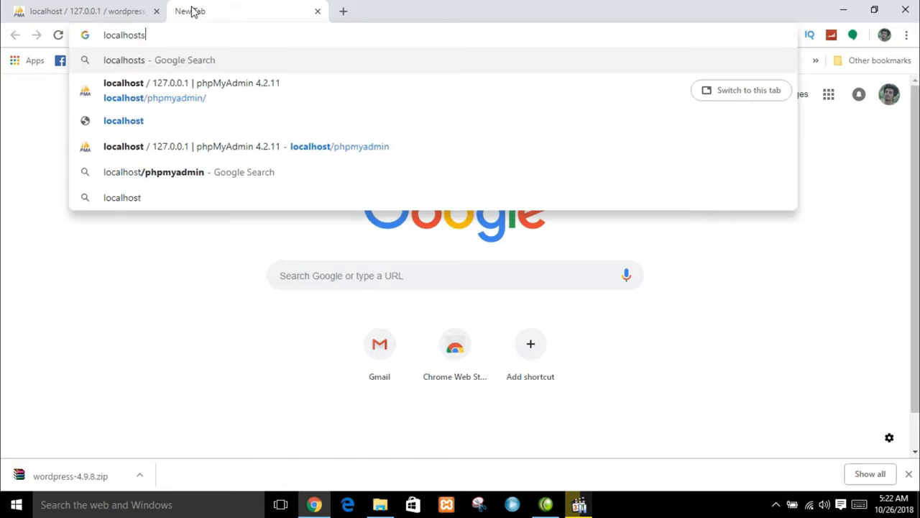
type("/web")
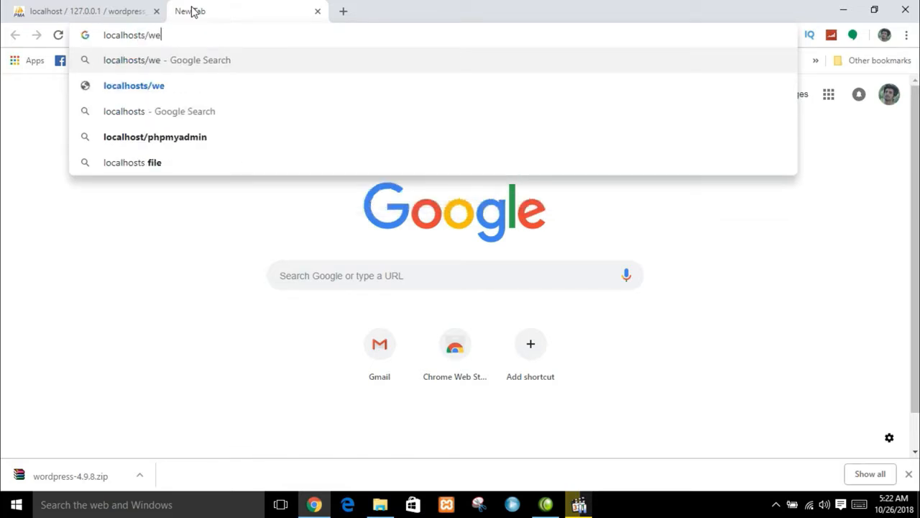
key("BackSpace")
key("BackSpace")
key("BackSpace")
type("wor")
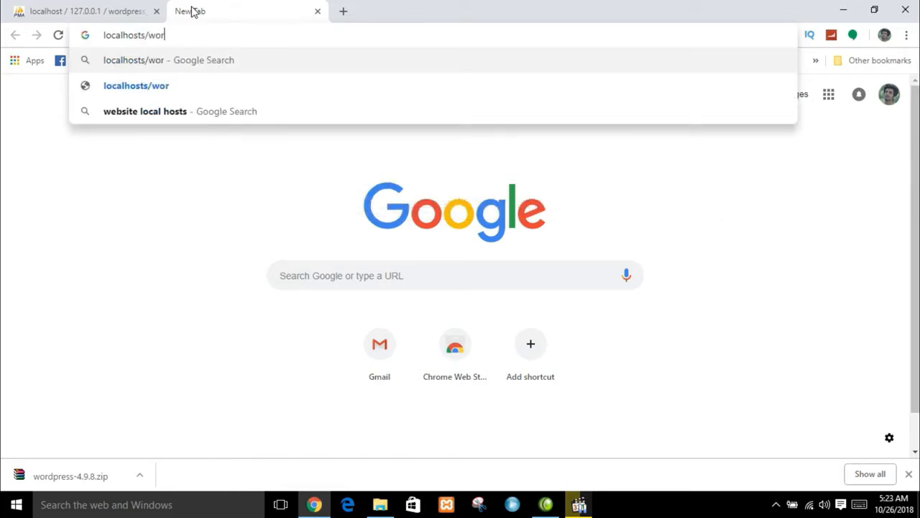
type("dpress_web")
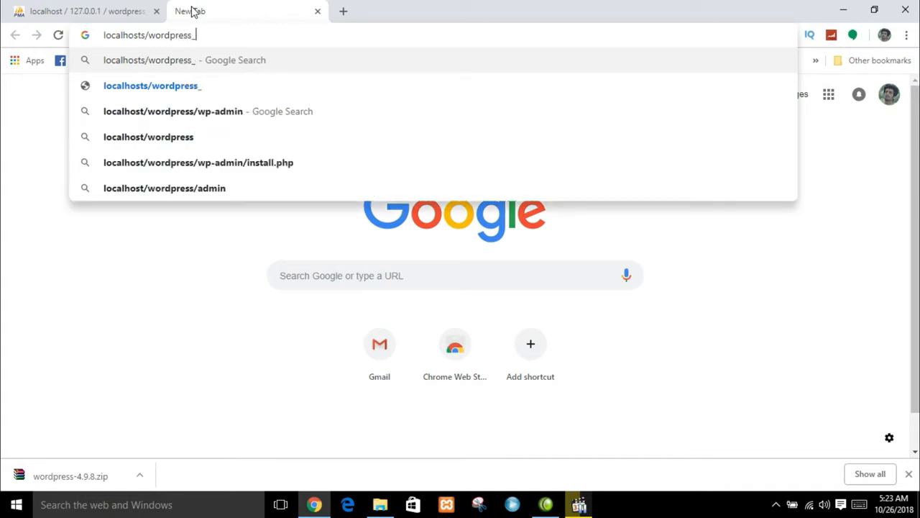
key("Return")
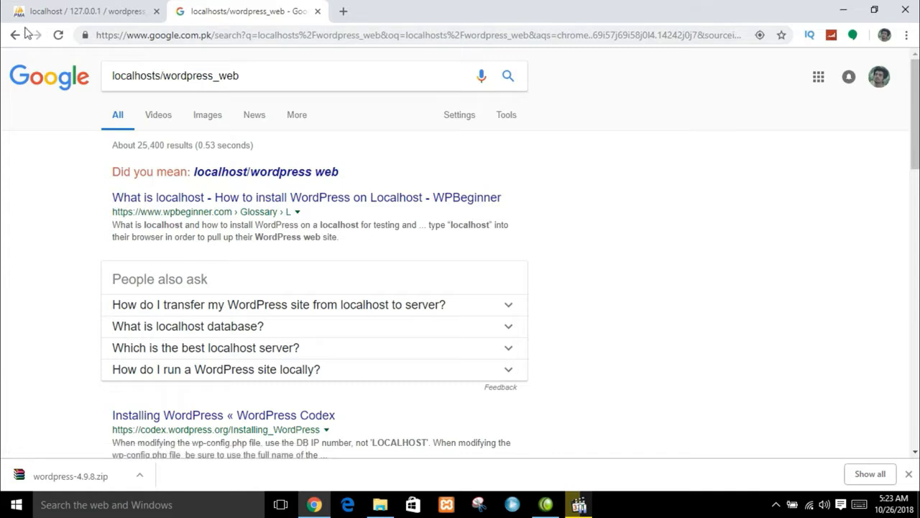
left_click(13, 34)
left_click(171, 32)
type("loc")
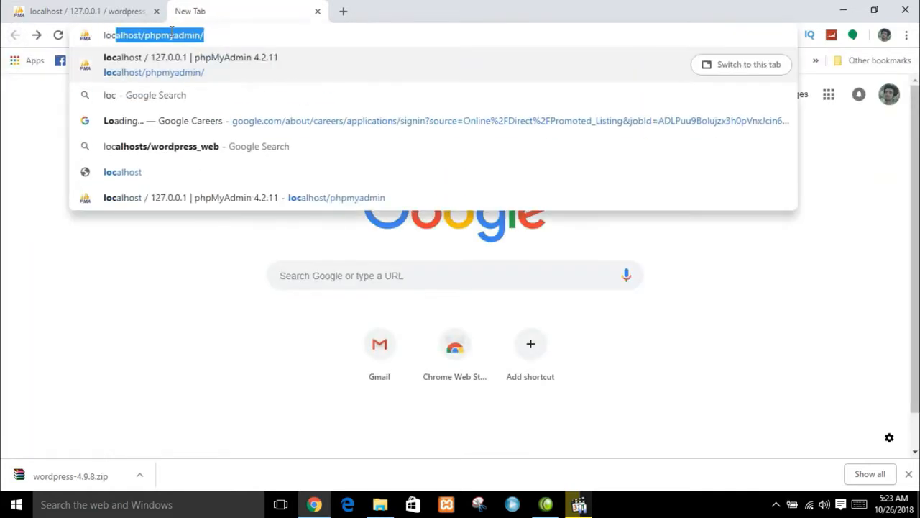
type("alhost/wordpre")
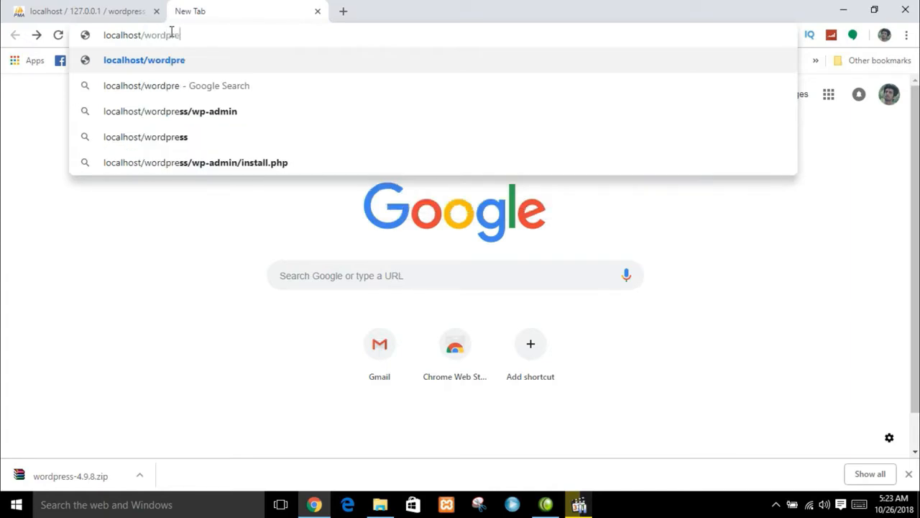
type("ss_web")
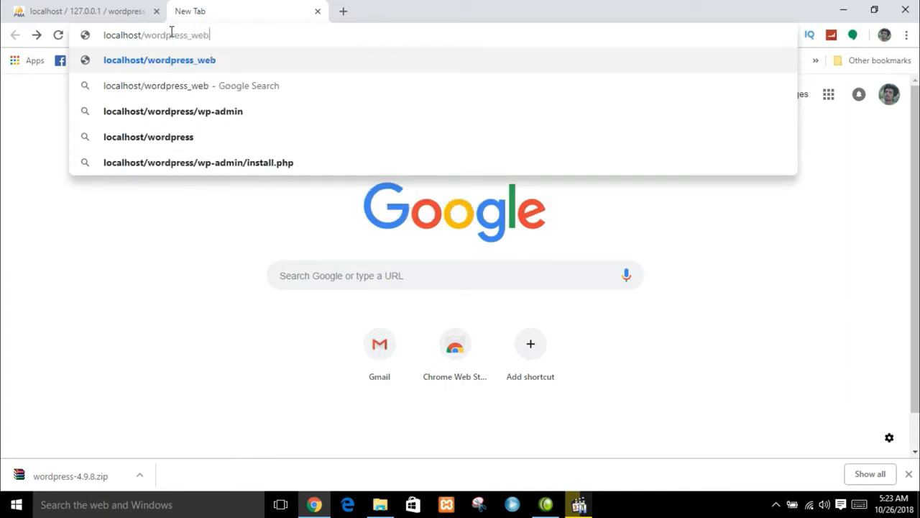
key("Return")
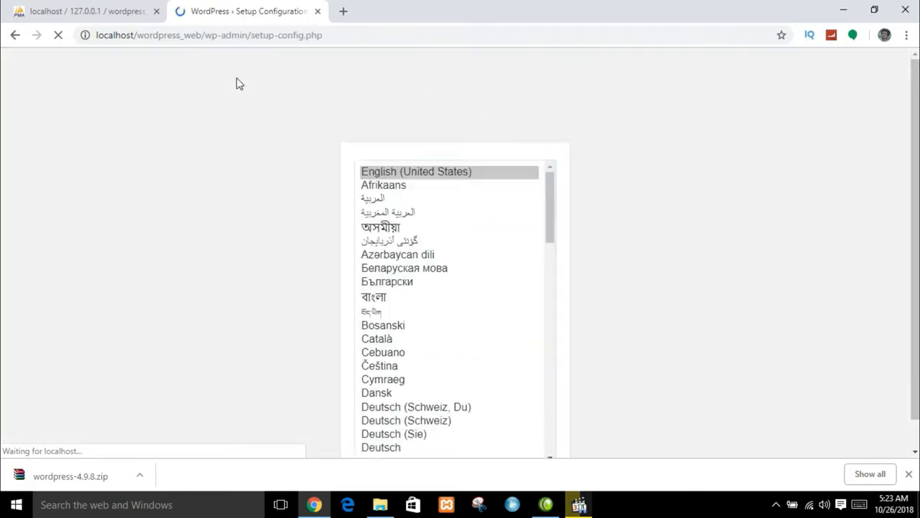
- Keep English as the install language and proceed to the database connection form
left_click_drag(913, 250, 915, 300)
left_click(521, 430)
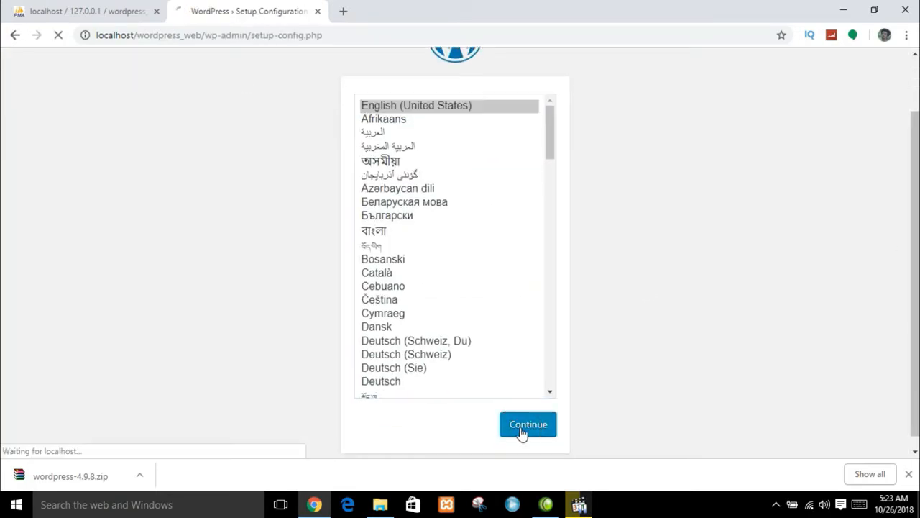
left_click(255, 423)
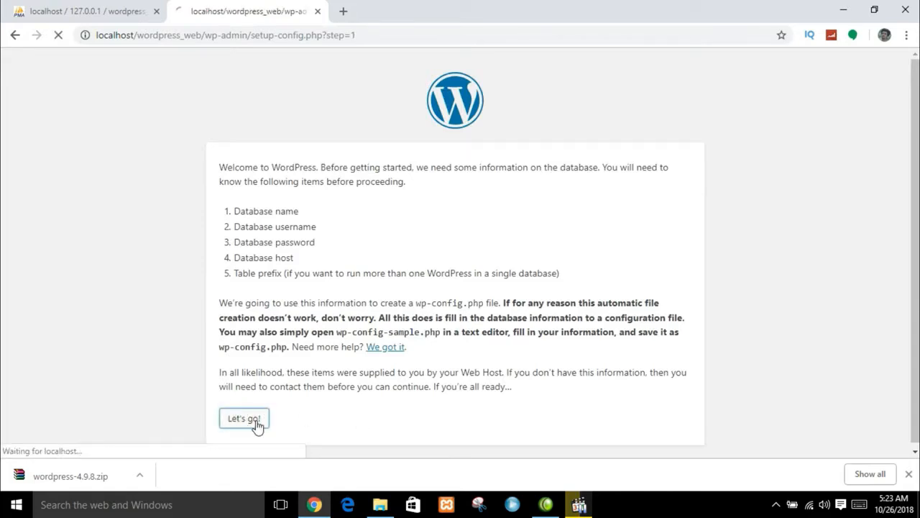
- Submit database wordpress_web, username root, an empty password and host localhost
left_click(400, 203)
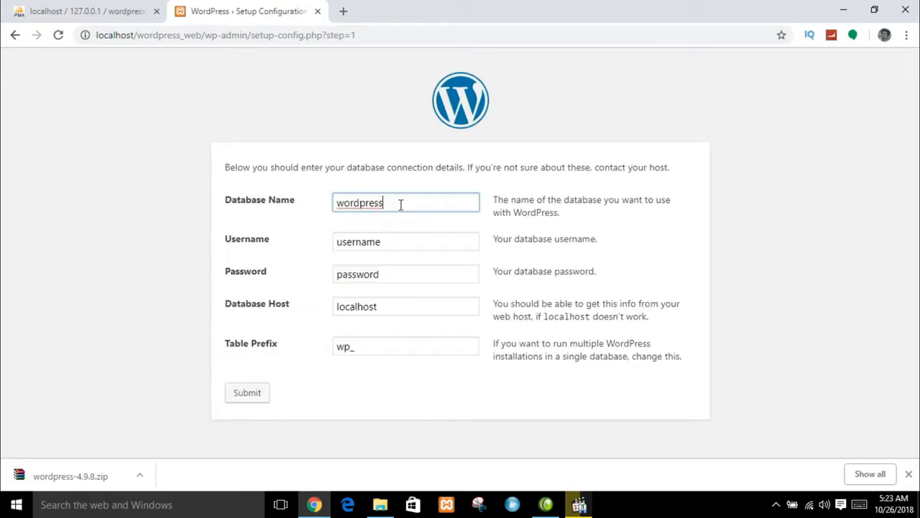
type("_web")
left_click(389, 245)
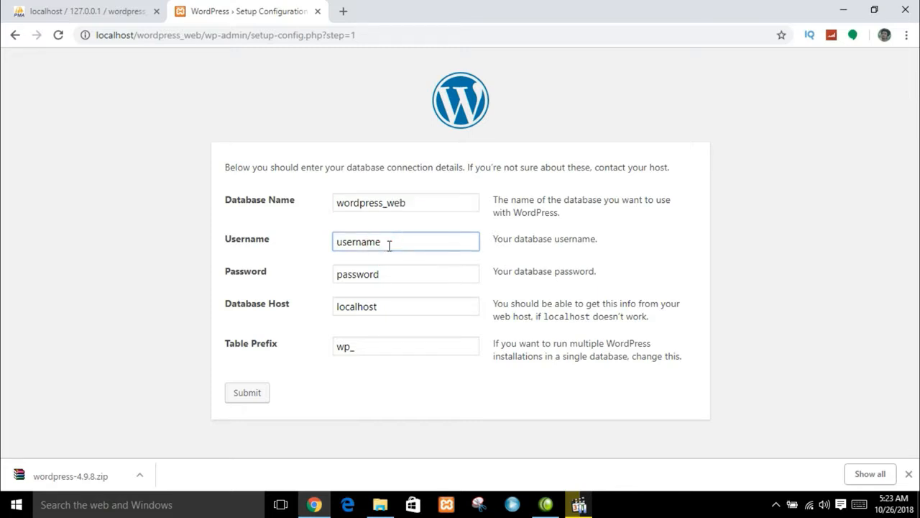
left_click(631, 258)
left_click_drag(396, 237, 310, 246)
type("root")
left_click(382, 274)
left_click_drag(383, 274, 309, 274)
key("BackSpace")
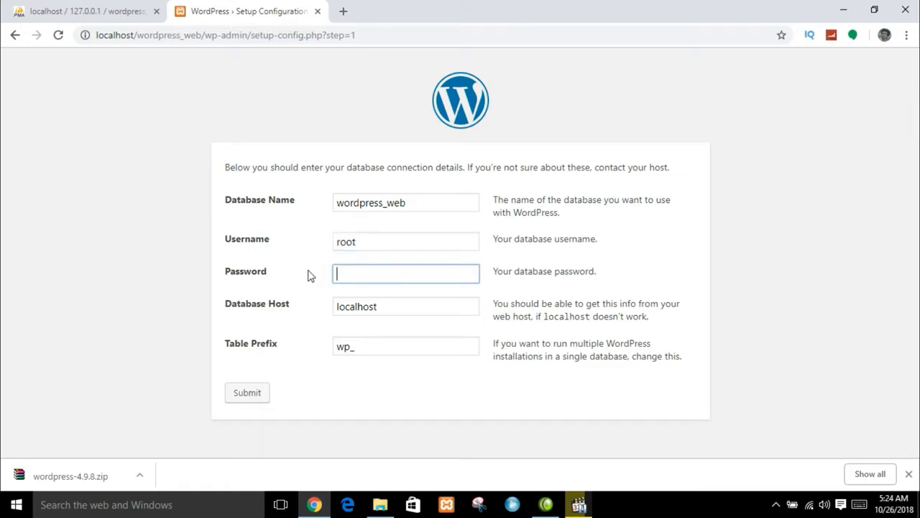
left_click(396, 308)
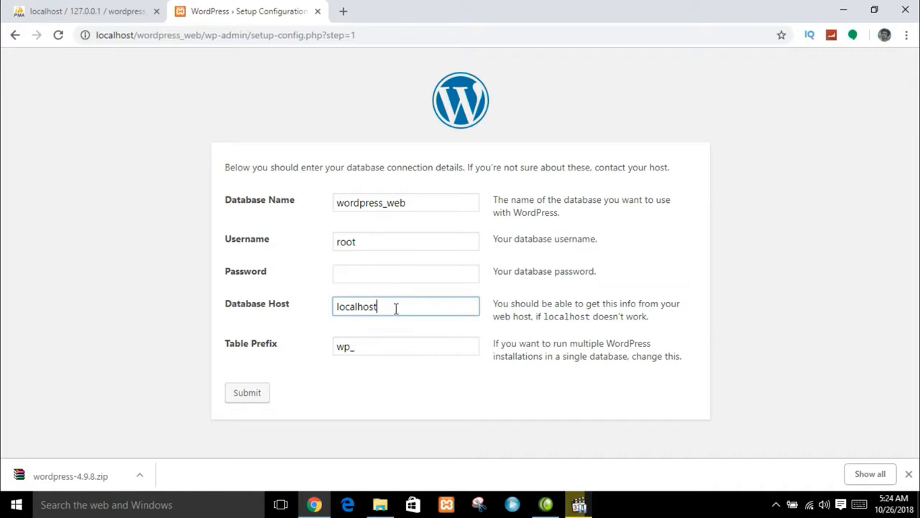
left_click(245, 396)
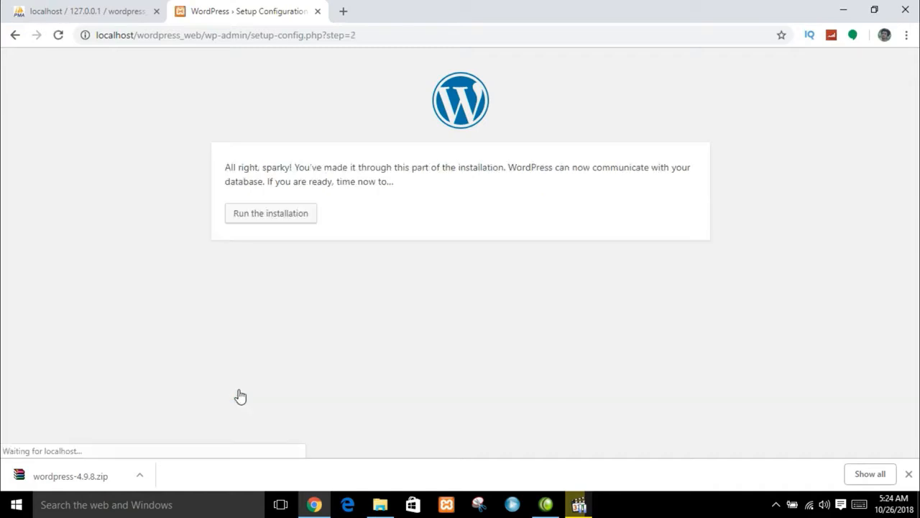
left_click(264, 216)
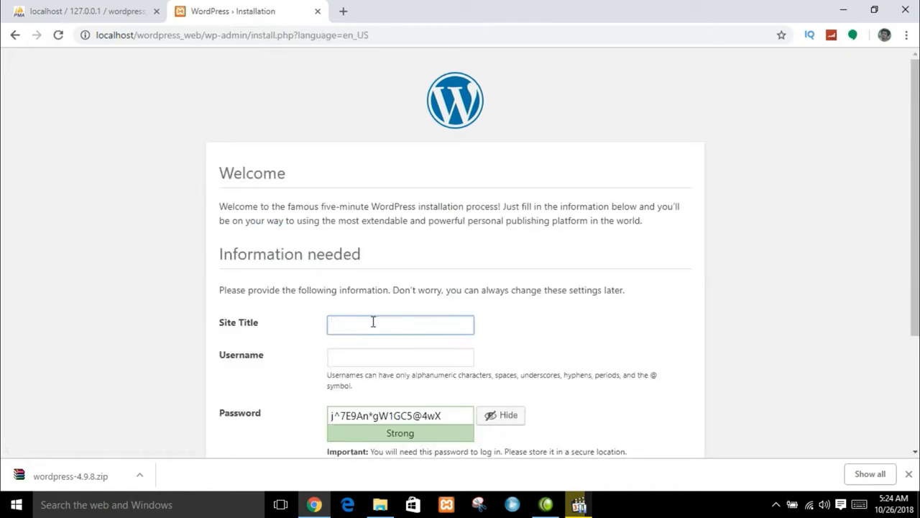
type("www.informtechs.vom")
key("BackSpace")
type("com")
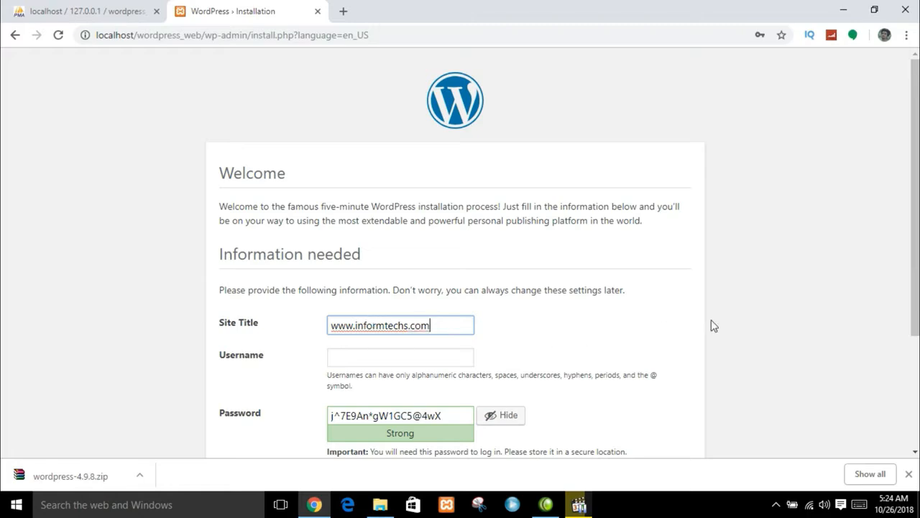
left_click(410, 363)
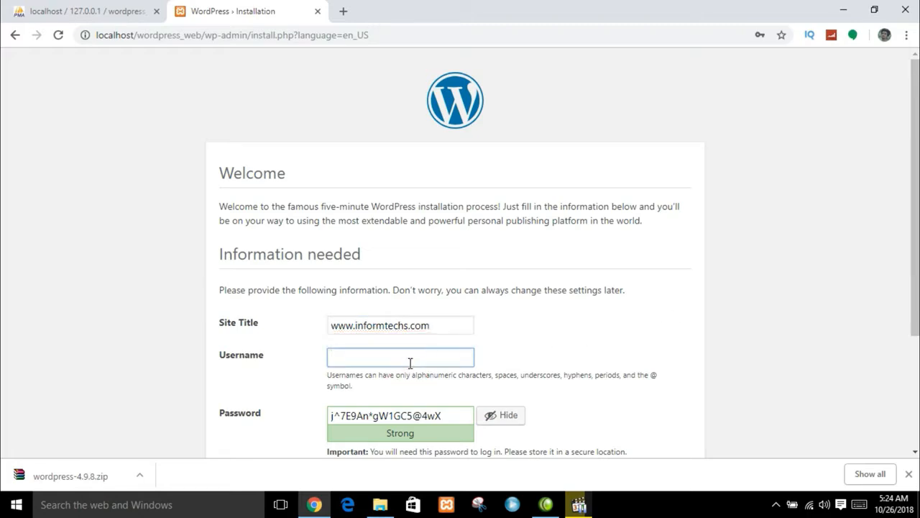
type("admin")
- Replace the generated password with a short hidden one and confirm using a weak password
scroll(494, 323, "down", 1)
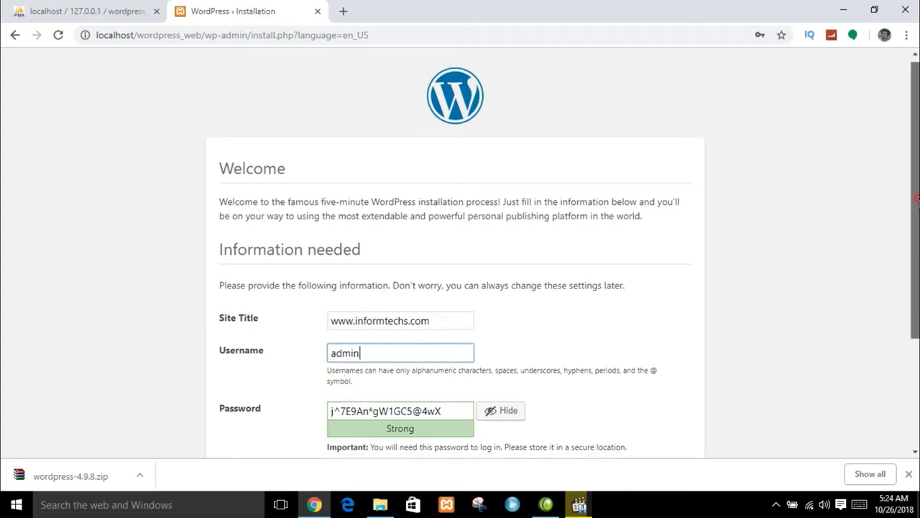
left_click_drag(439, 350, 299, 347)
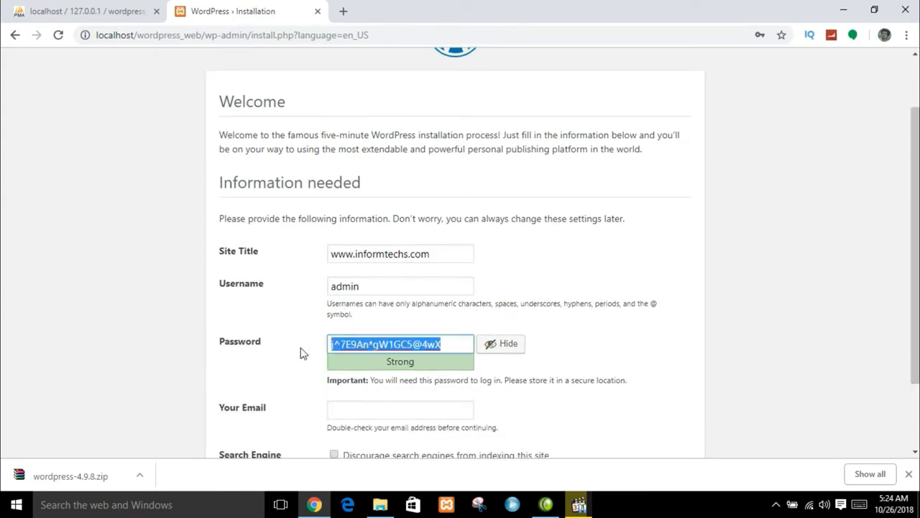
type("admin")
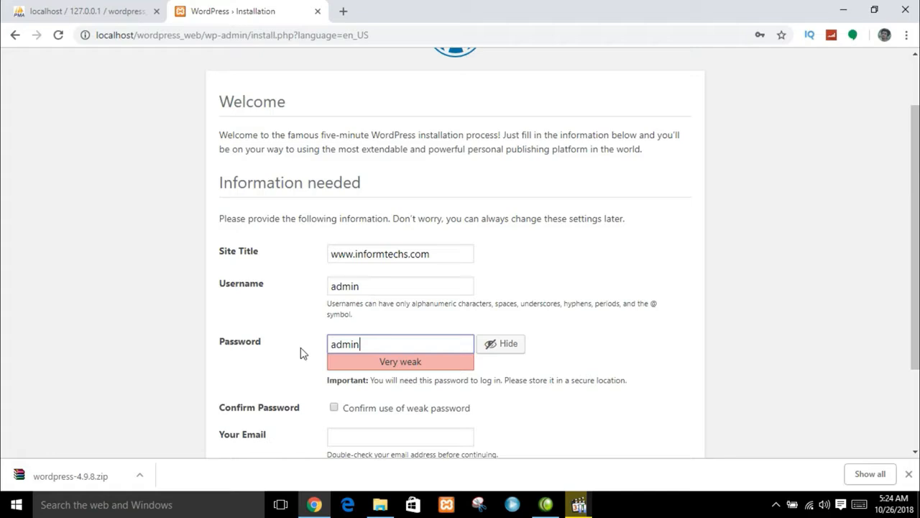
left_click(508, 349)
scroll(914, 287, "down", 1)
left_click(334, 324)
- Enter the admin e-mail address, discourage search engine indexing, and install WordPress
left_click(371, 354)
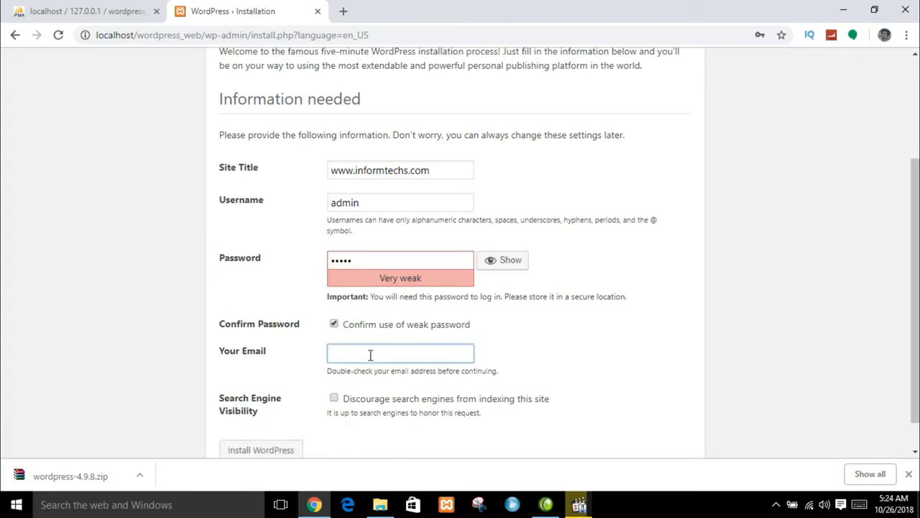
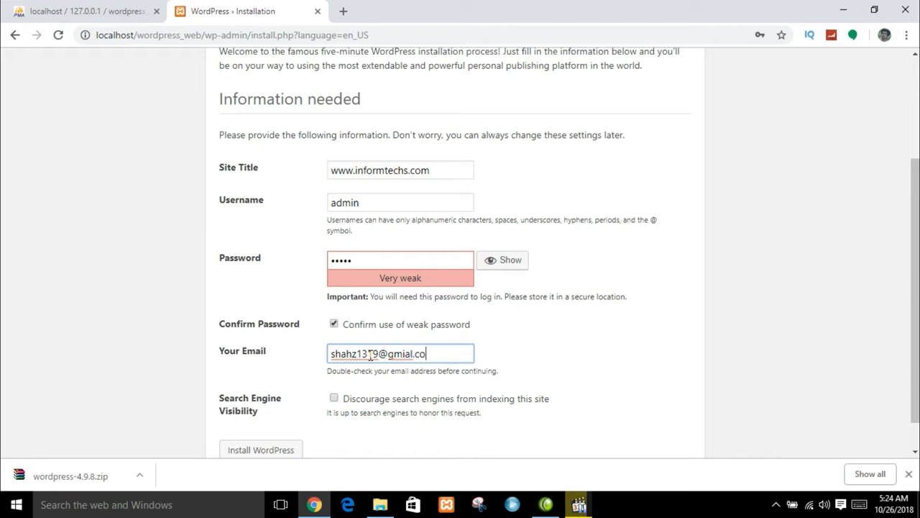
left_click(334, 397)
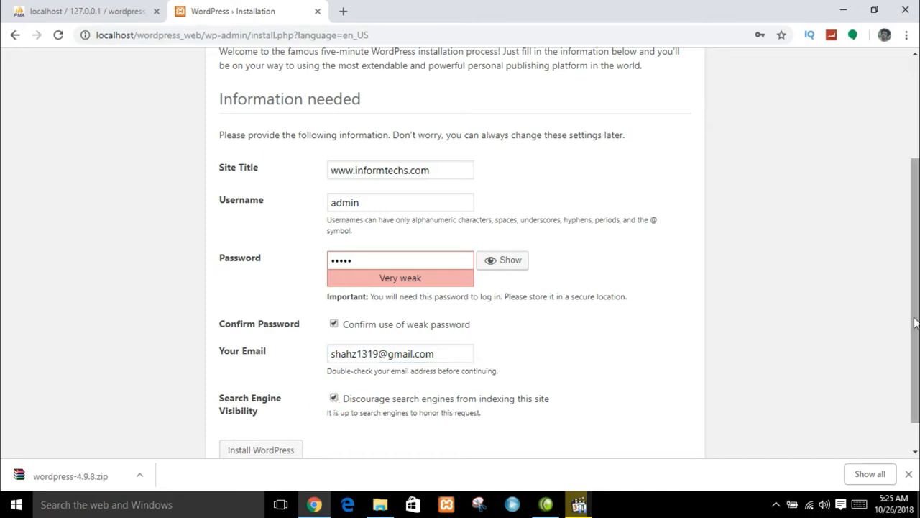
scroll(914, 322, "down", 1)
left_click(289, 414)
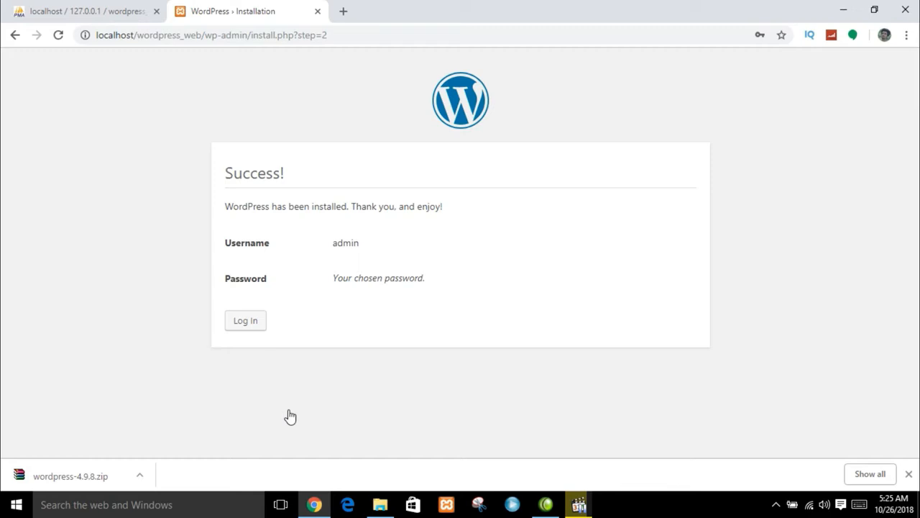
- Sign in on the wp-login page with the admin e-mail address and password
left_click(242, 328)
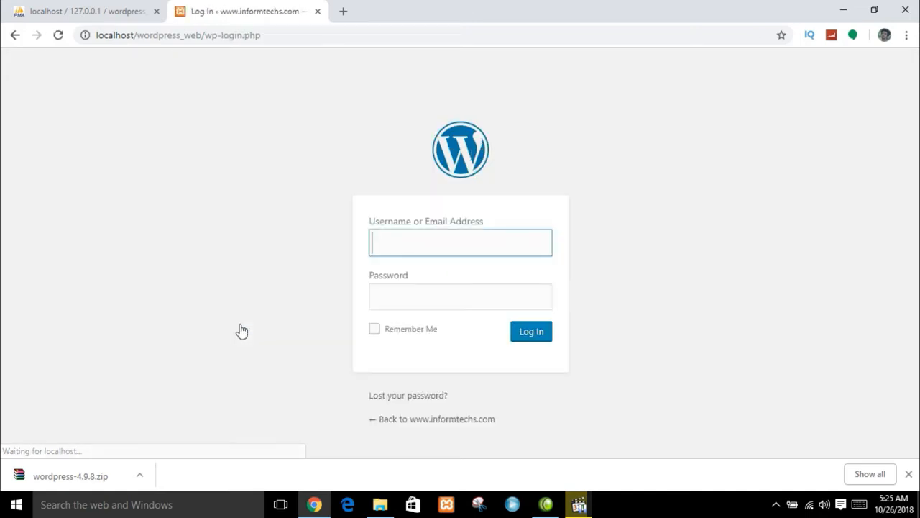
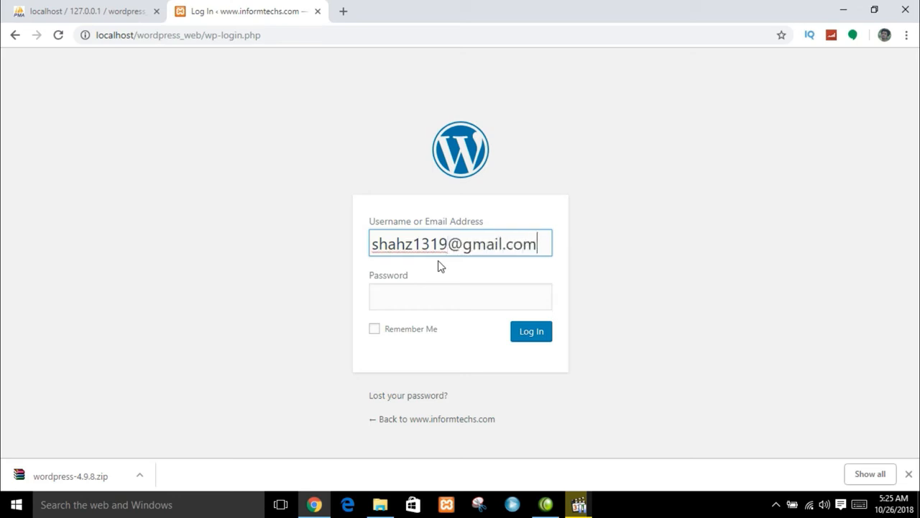
key("Tab")
type("•••••")
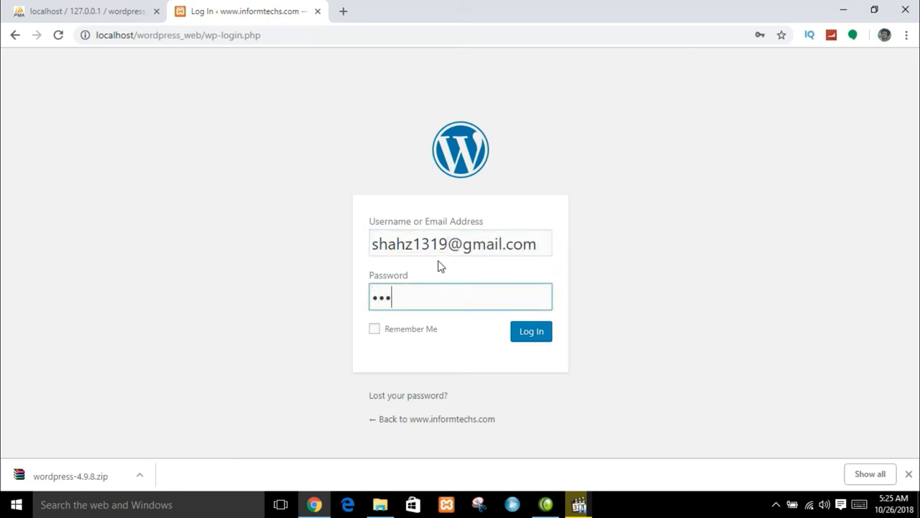
left_click(515, 336)
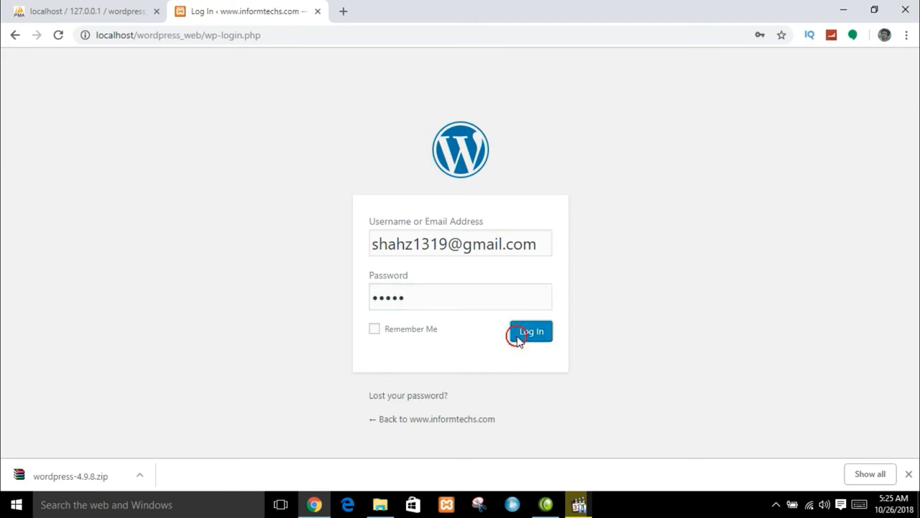